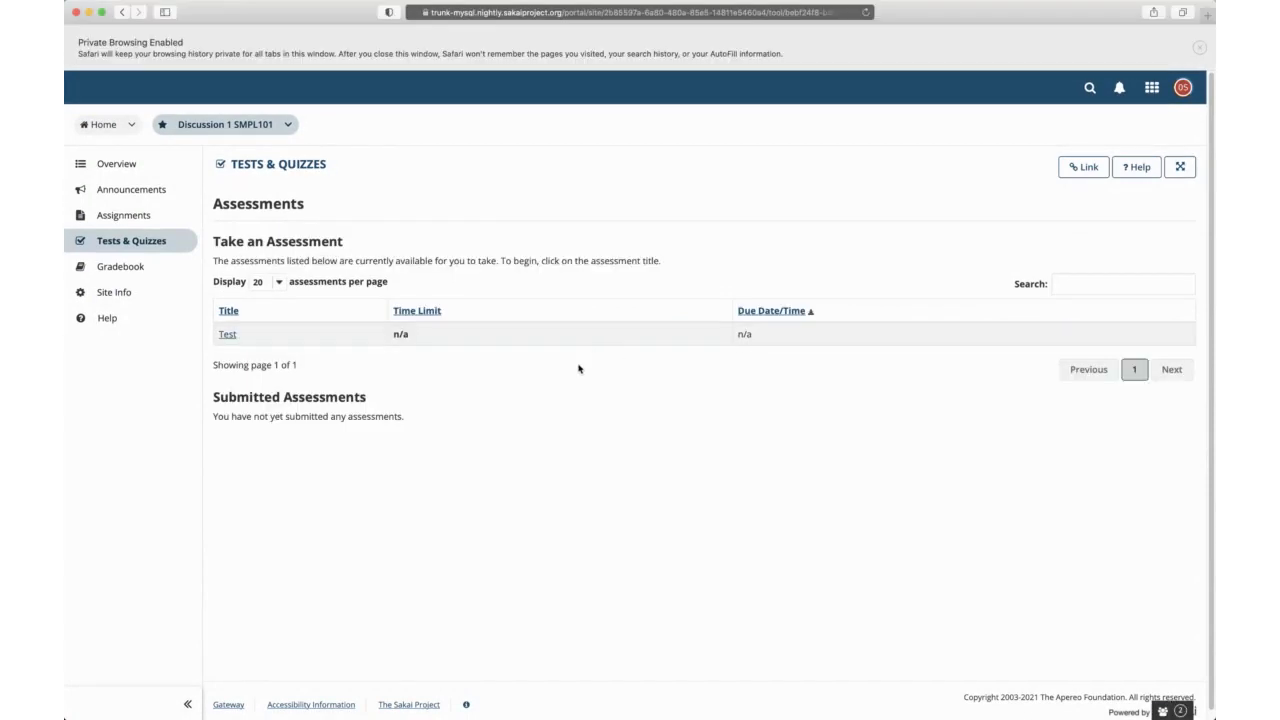
# Begin the assessment "Test", answer True to "Is the sky blue?" and go on to question 2
pyautogui.click(227, 336)
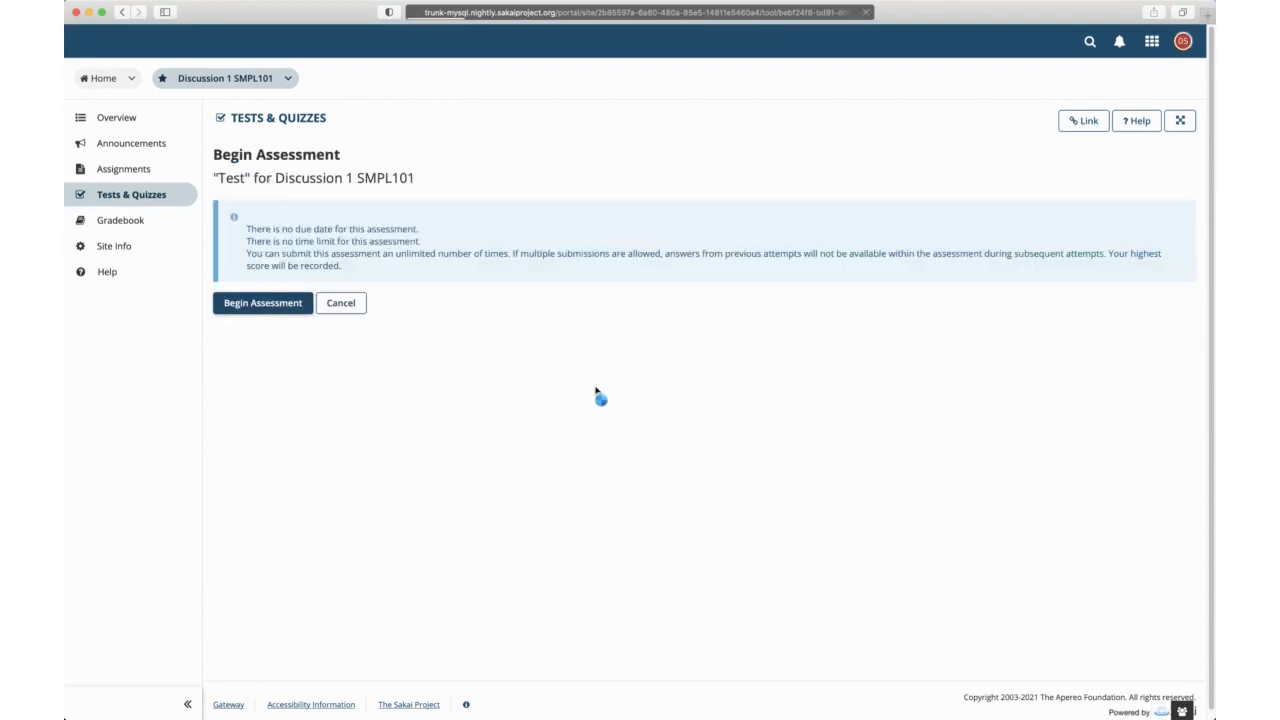
pyautogui.press('Return')
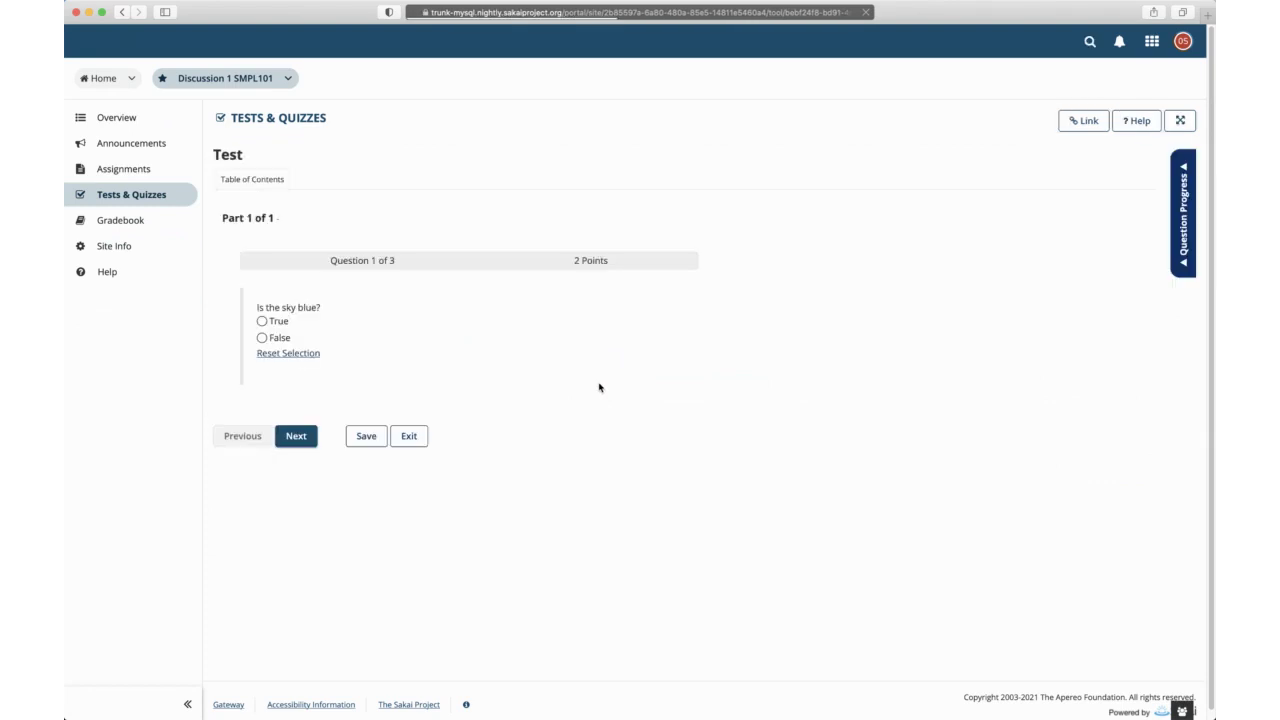
pyautogui.click(279, 321)
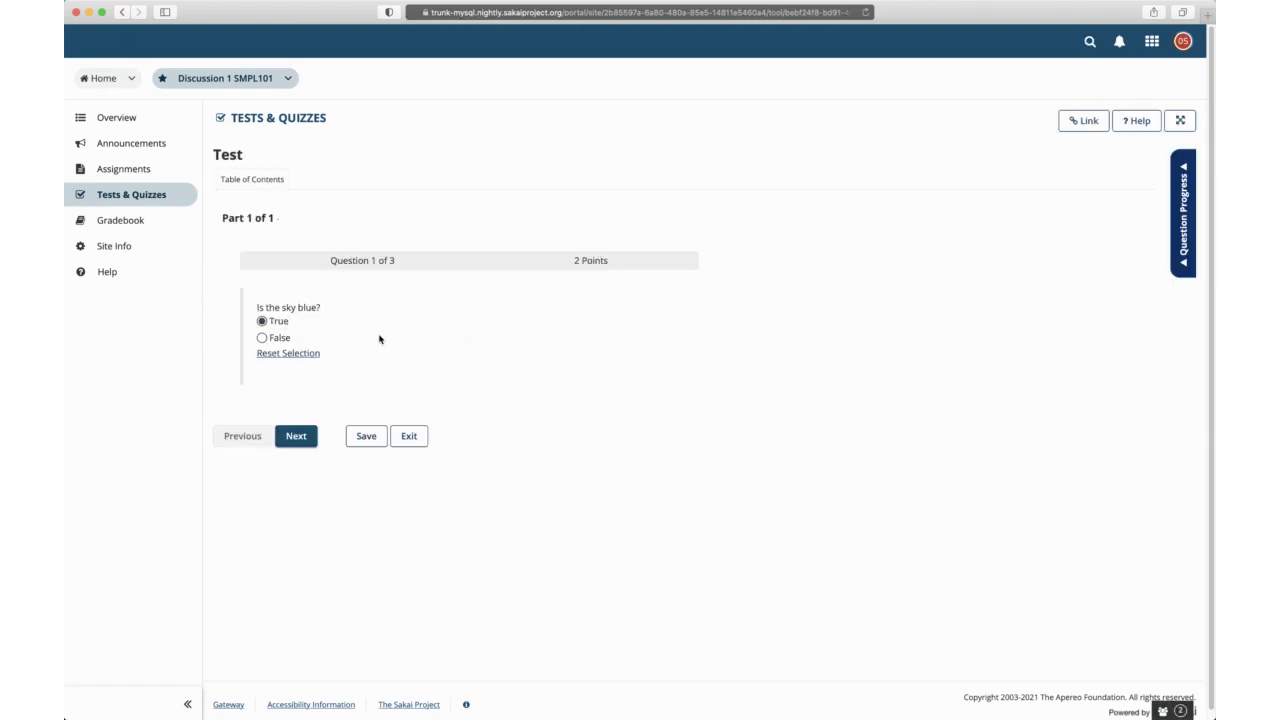
pyautogui.click(300, 431)
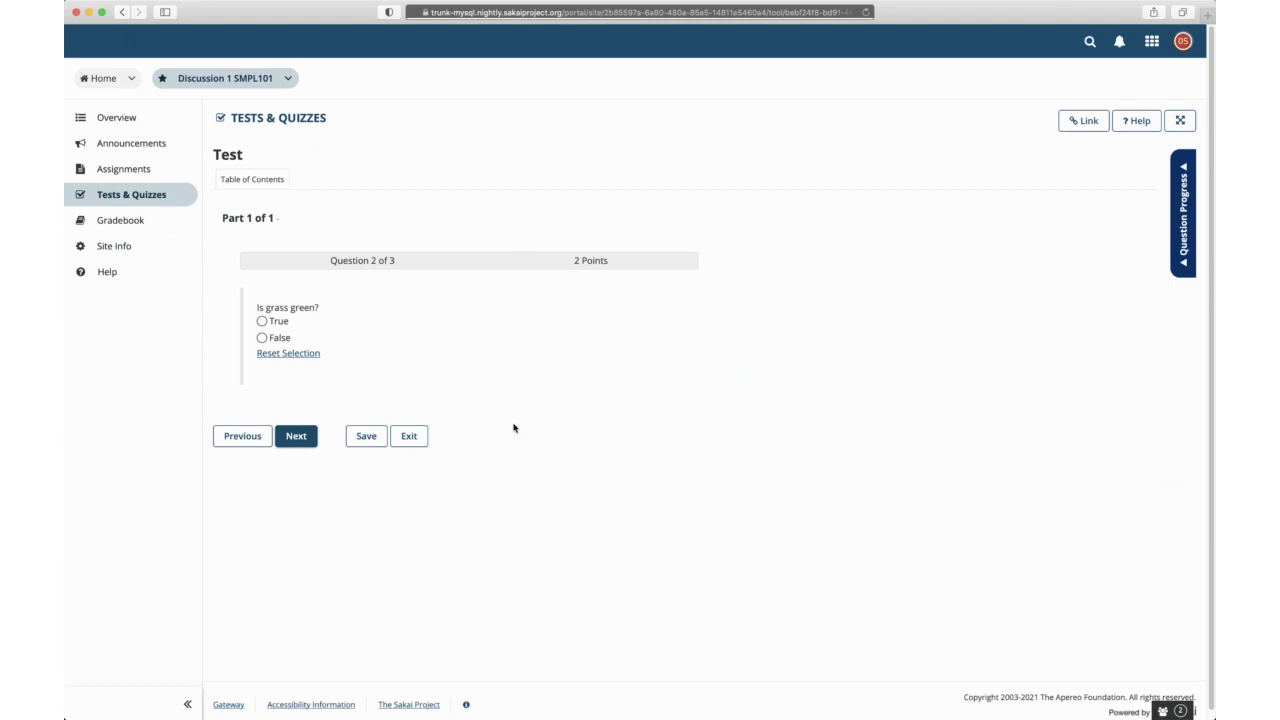
# Answer True to "Is grass green?" and "not pony" to "Which is a number?", and send the assessment on for grading
pyautogui.click(265, 324)
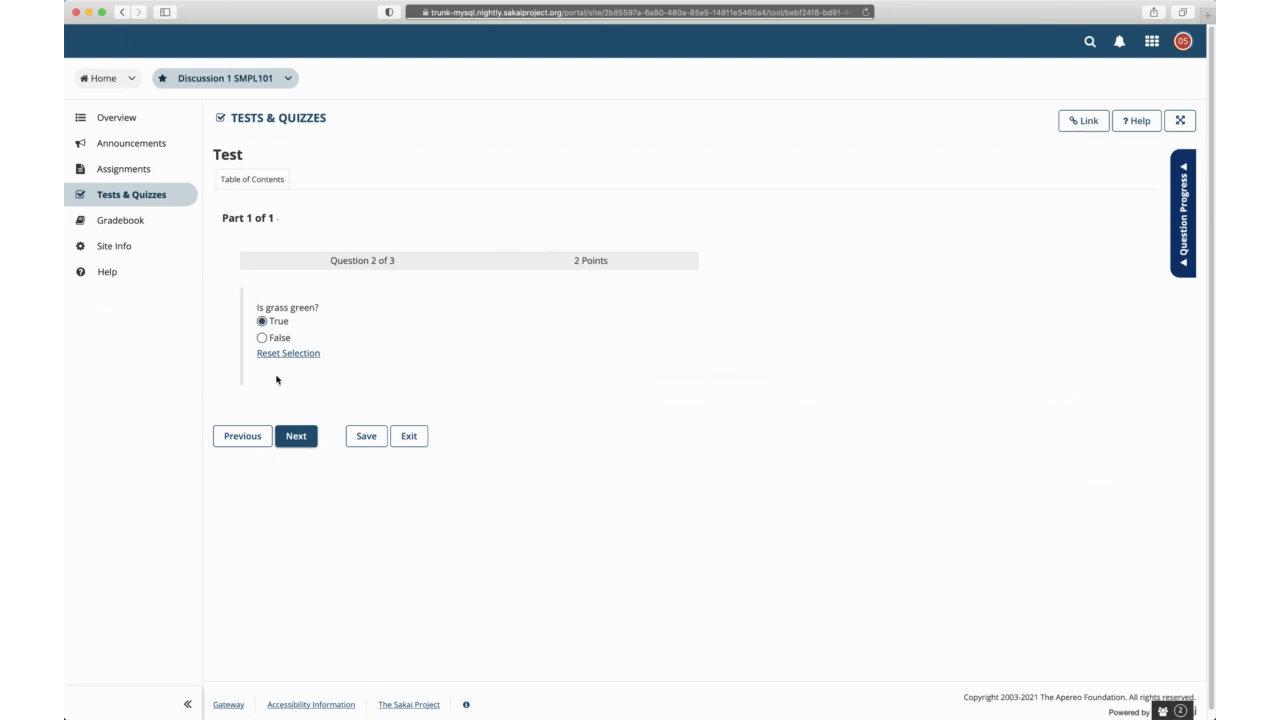
pyautogui.click(296, 427)
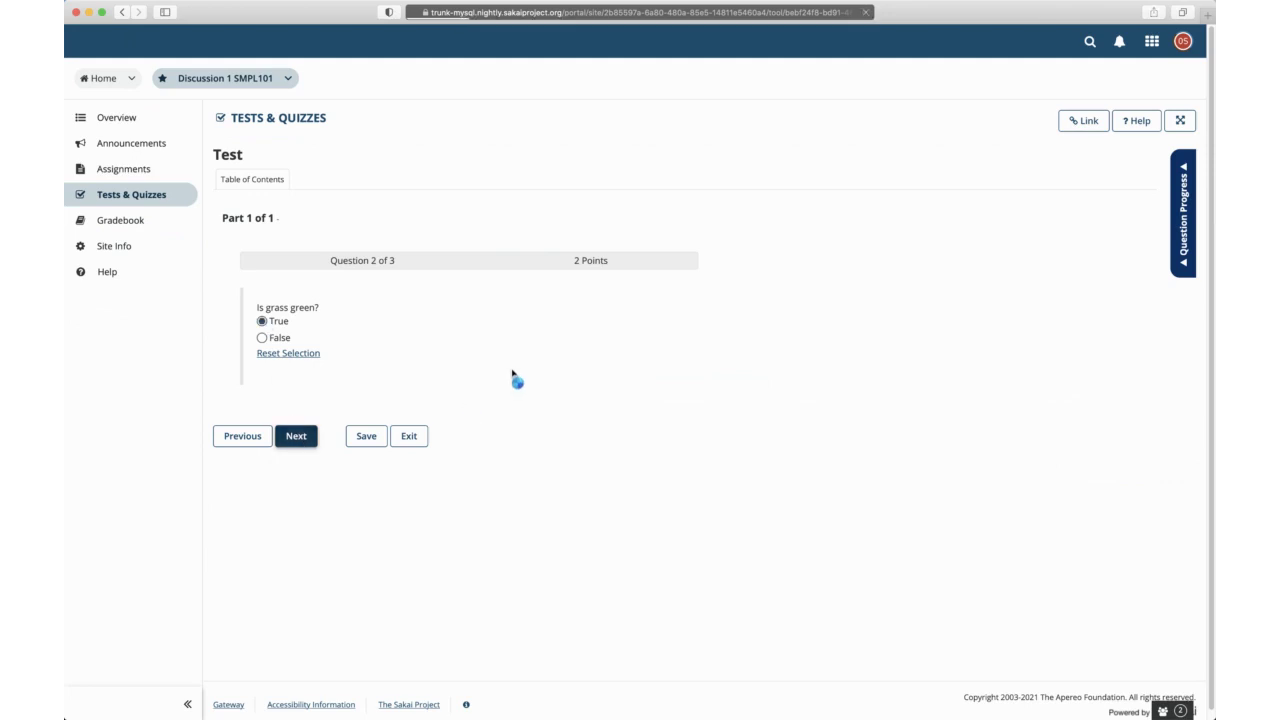
pyautogui.click(302, 347)
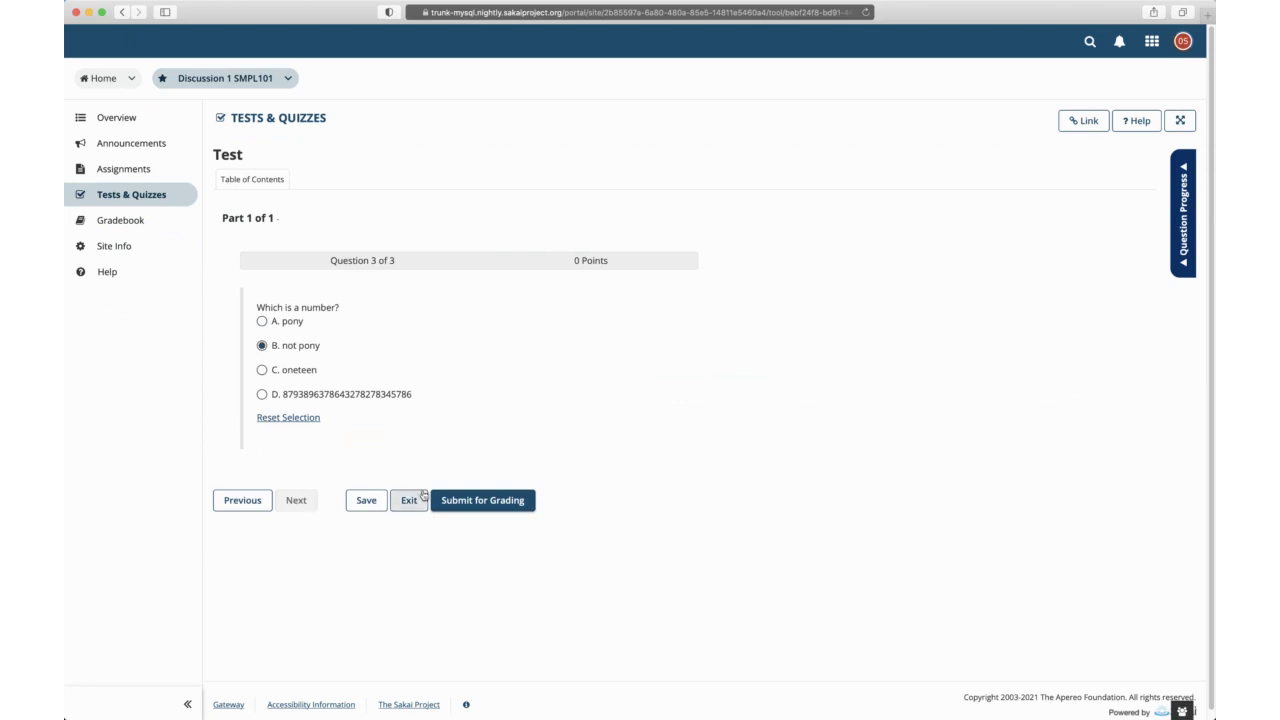
pyautogui.click(462, 499)
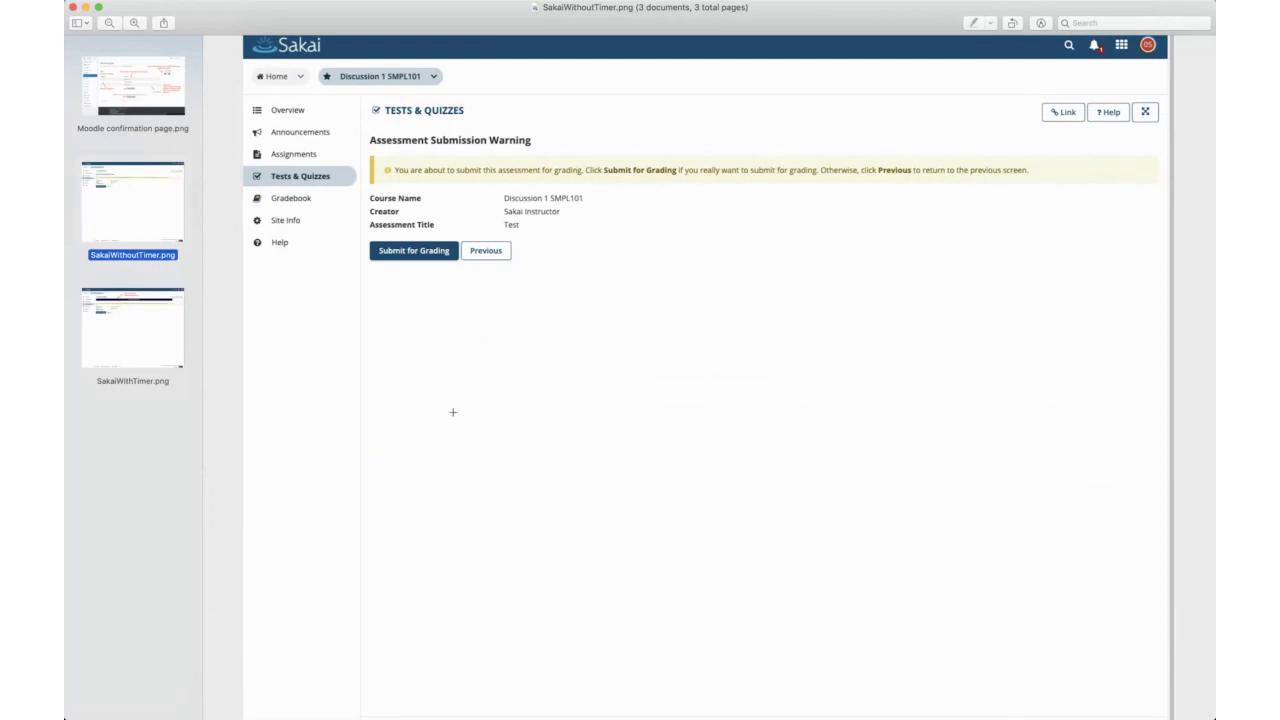
# In Preview, compare the heading area of the submission warning in SakaiWithTimer.png and SakaiWithoutTimer.png
pyautogui.click(152, 335)
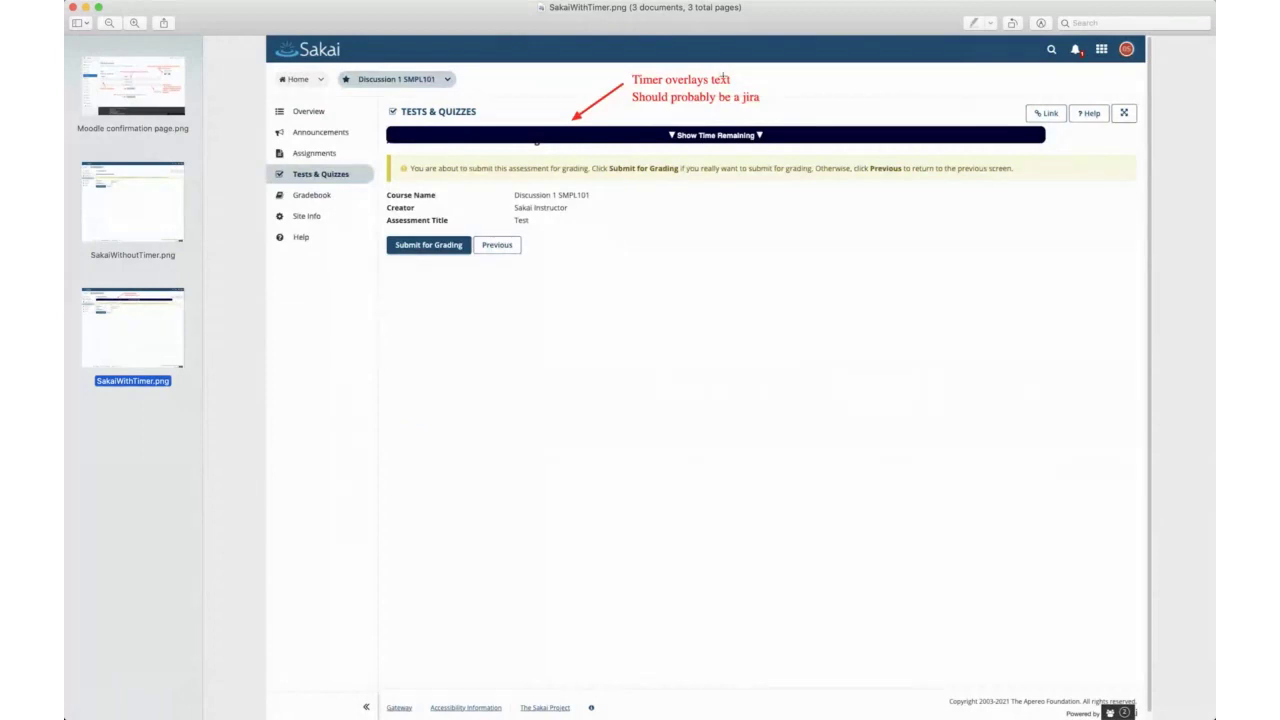
pyautogui.click(148, 225)
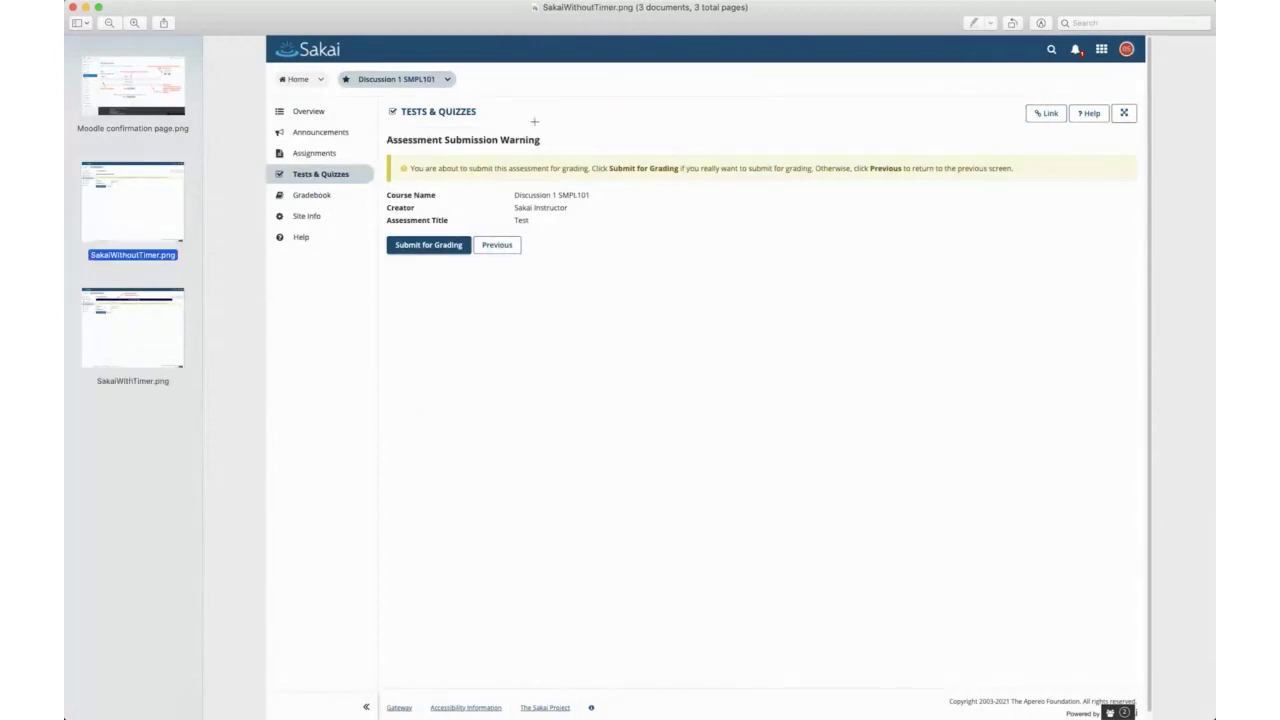
pyautogui.click(120, 340)
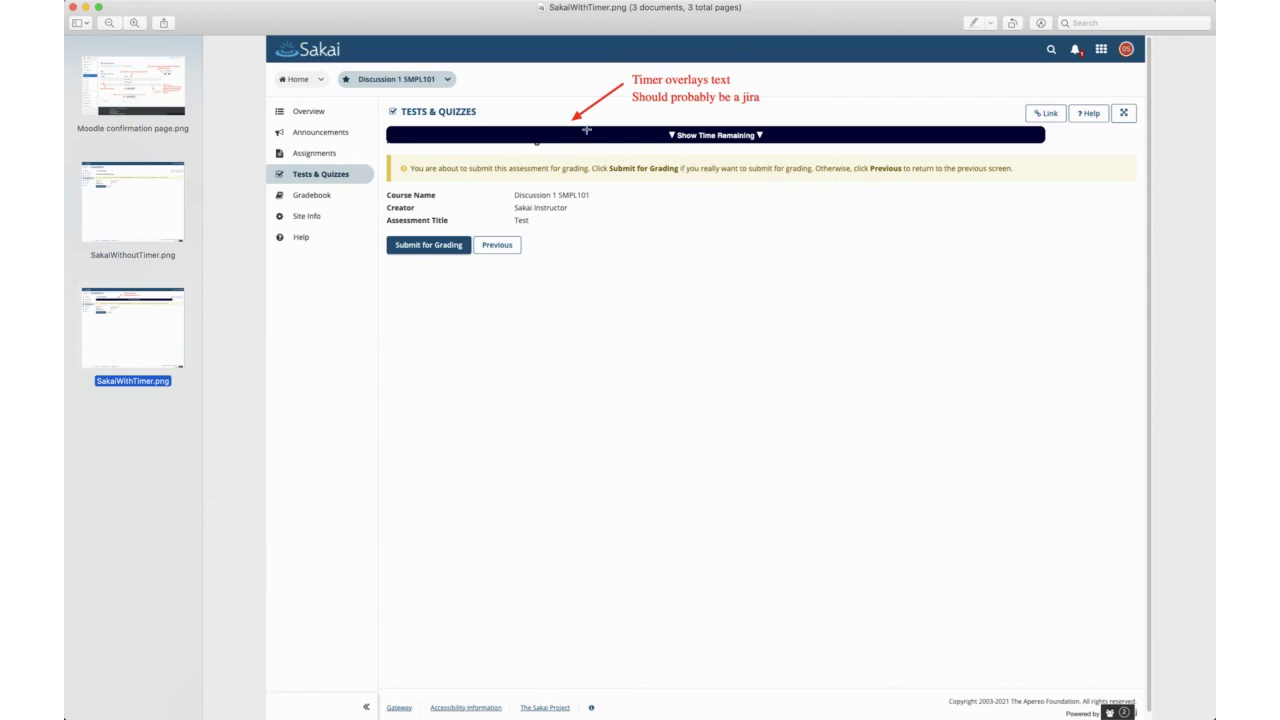
# Switch to Safari to examine the live Assessment Submission Warning page, and inspect the same warning up close in SakaiWithTimer.png in Preview
pyautogui.scroll(5, 510, 231)
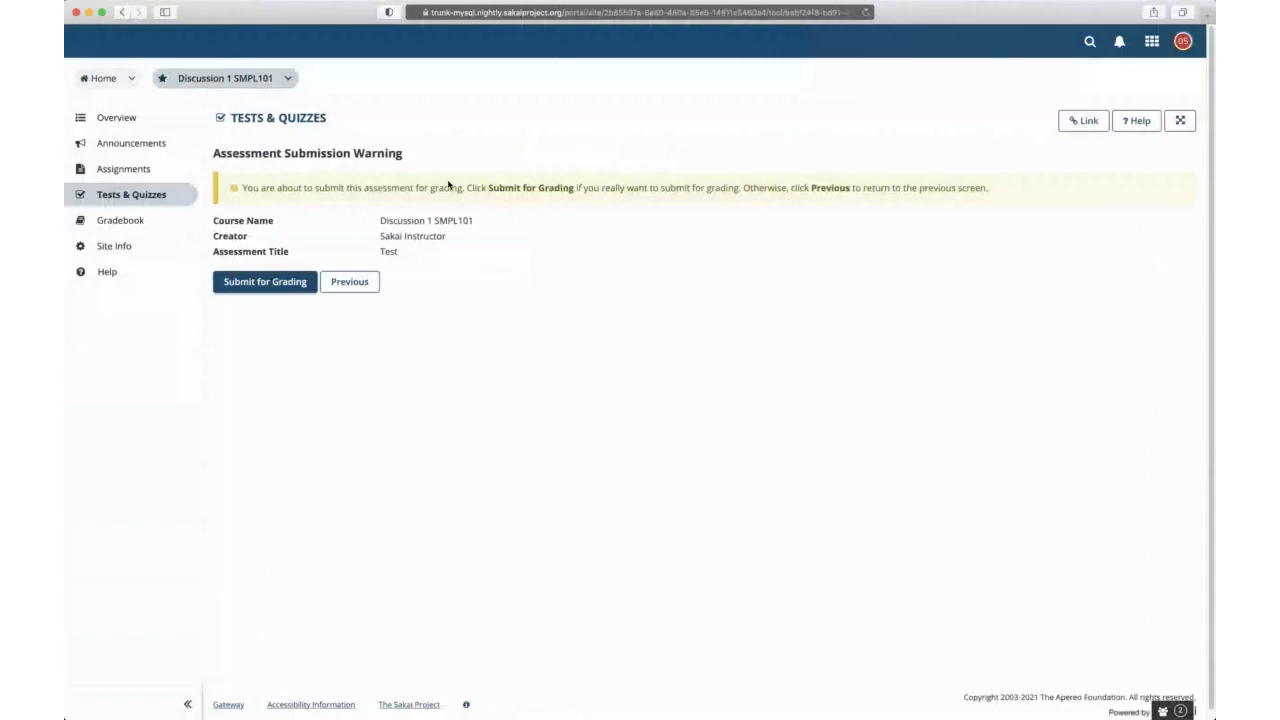
pyautogui.scroll(5, 451, 177)
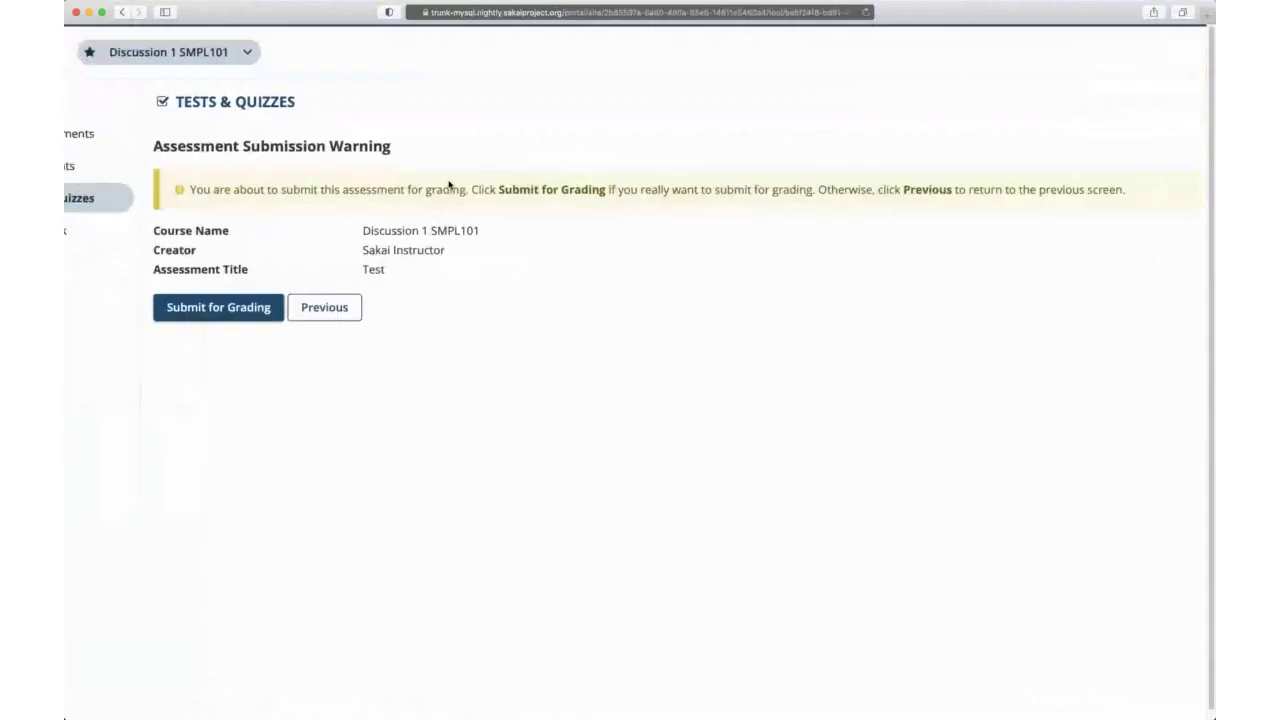
pyautogui.scroll(-5, 480, 182)
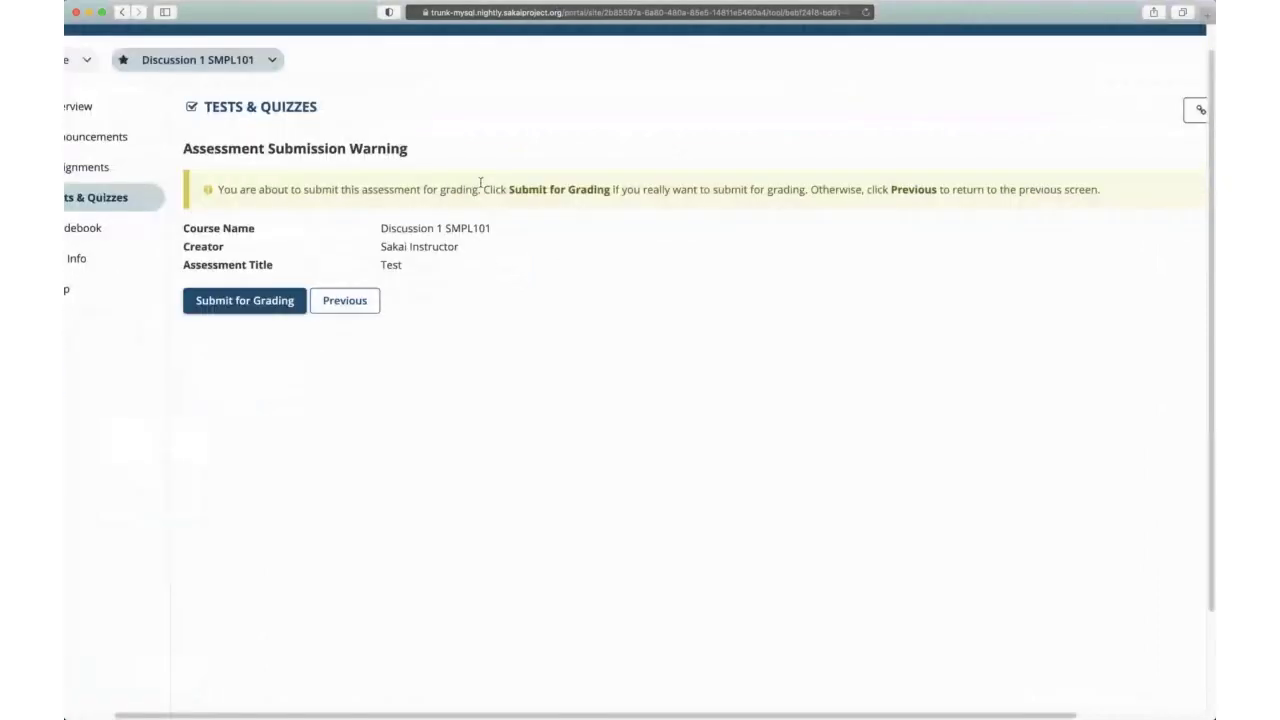
pyautogui.hscroll(-2, 355, 214)
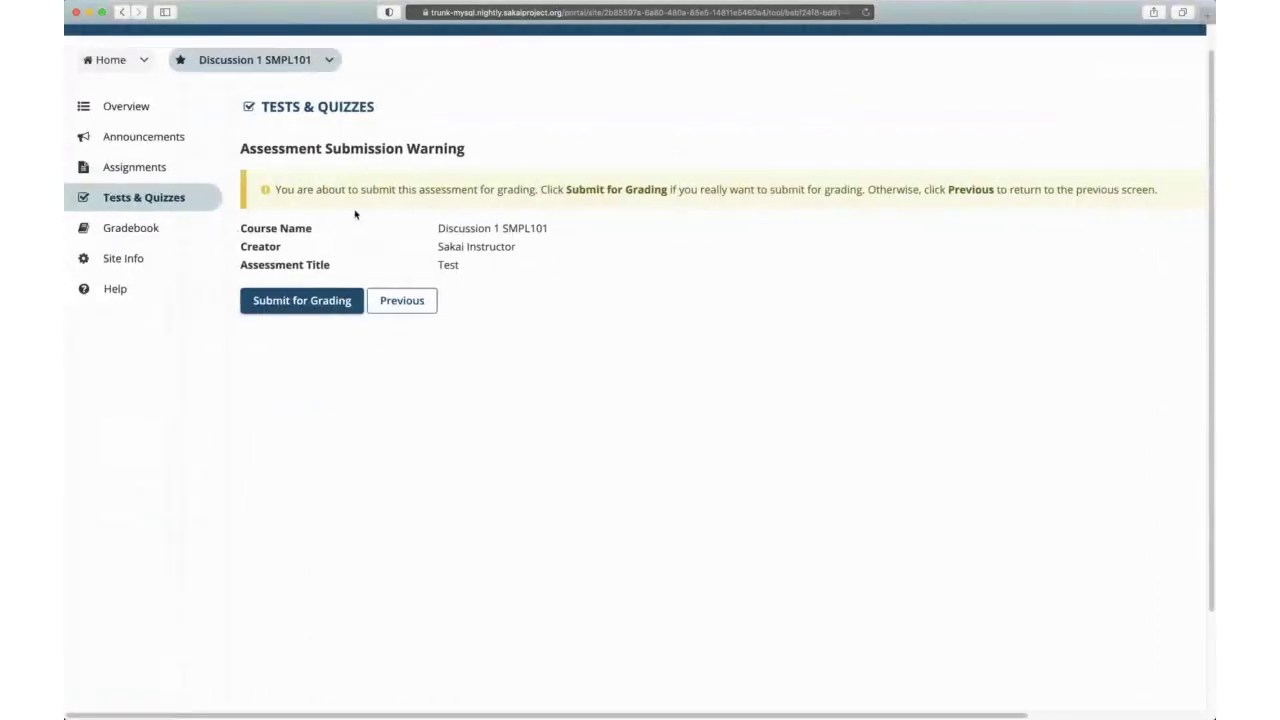
pyautogui.scroll(5, 358, 186)
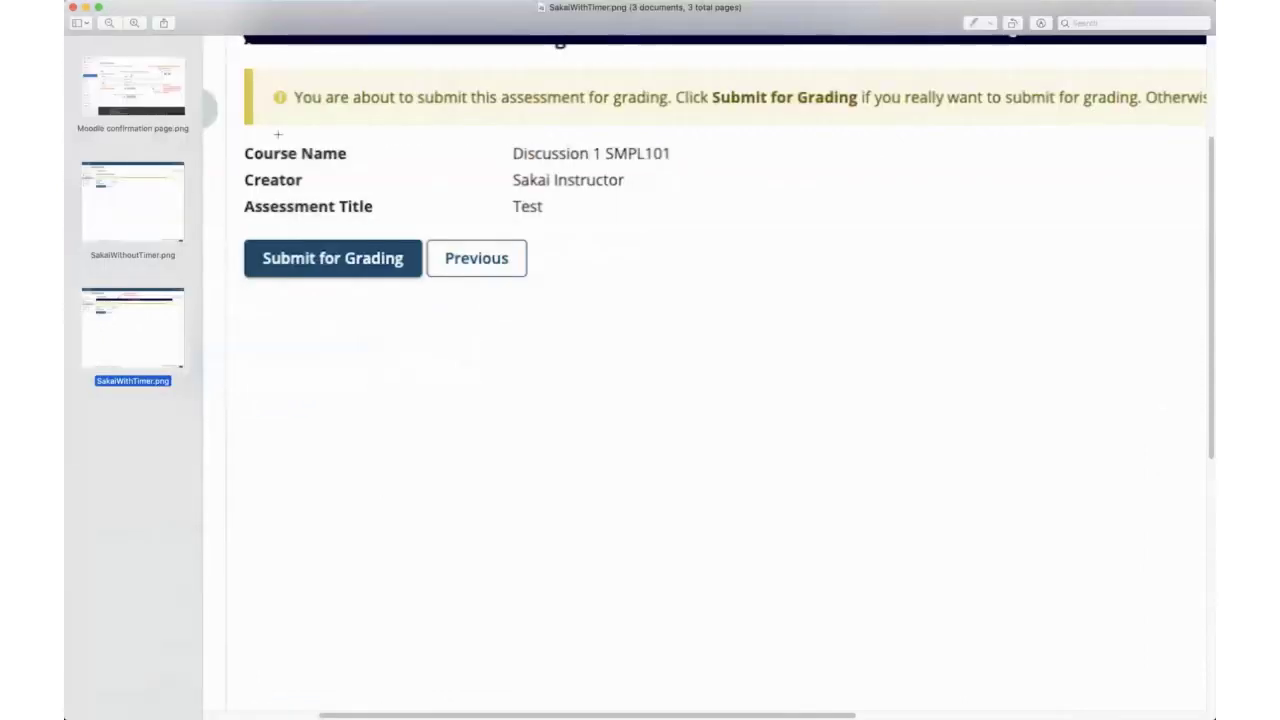
# Open Moodle confirmation page.png and examine its attempt summary, including the question links, answer statuses and return option
pyautogui.click(128, 99)
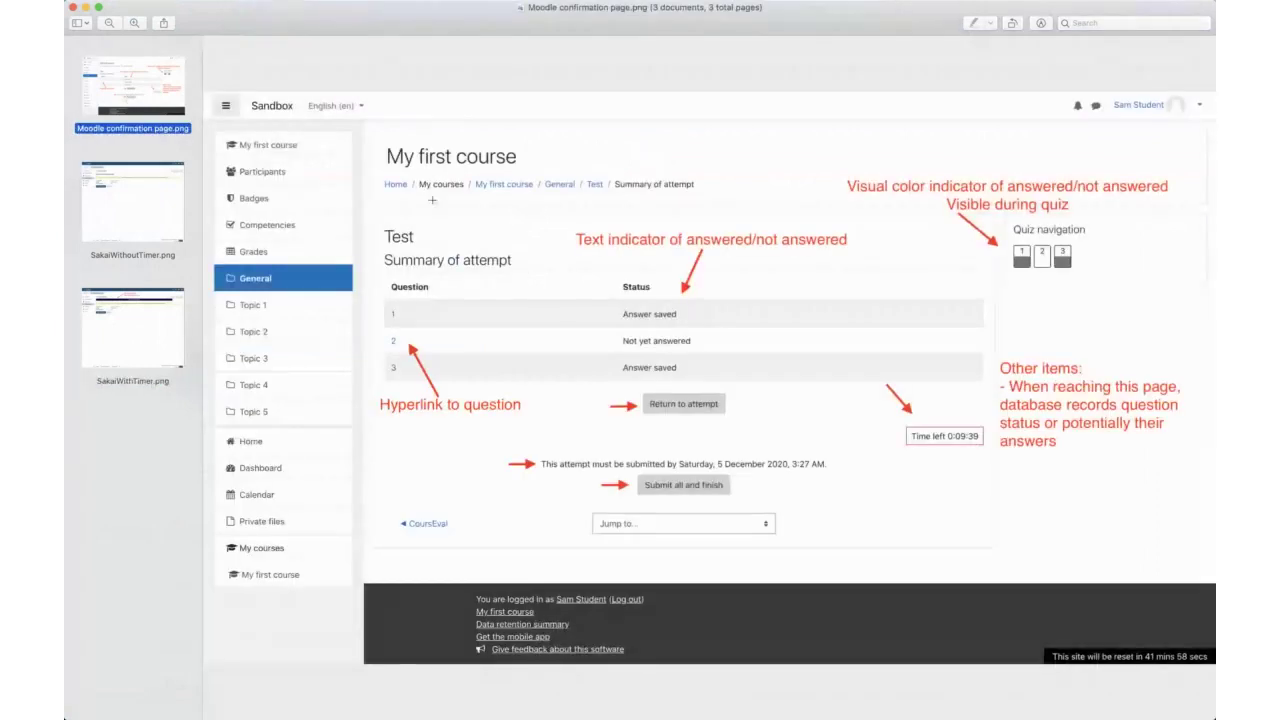
pyautogui.scroll(2, 471, 217)
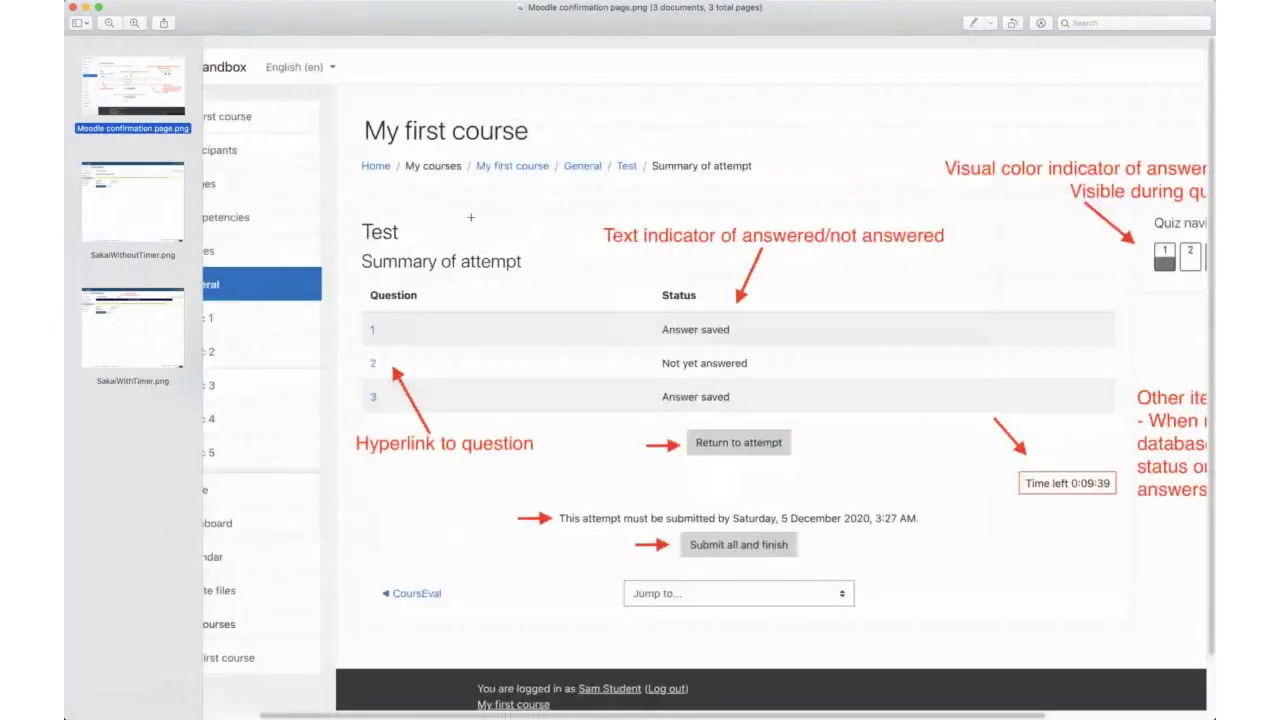
pyautogui.scroll(1, 471, 217)
pyautogui.scroll(1, 757, 206)
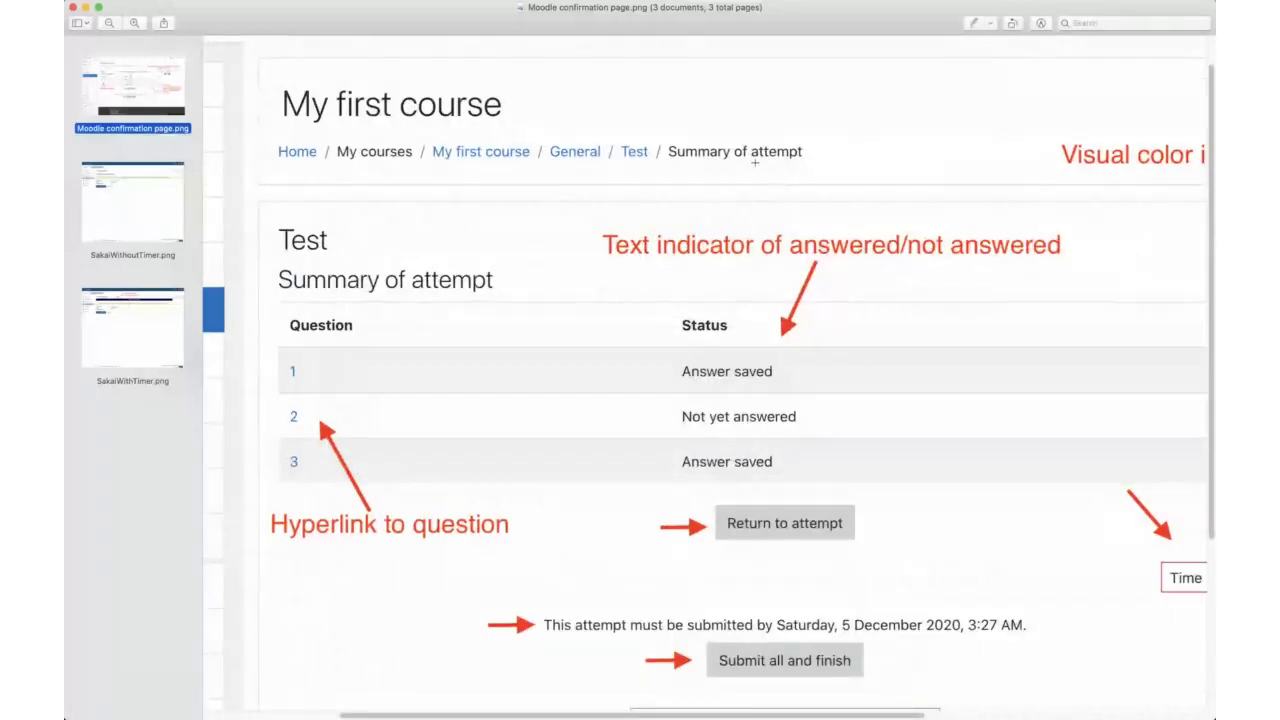
pyautogui.scroll(-2, 677, 165)
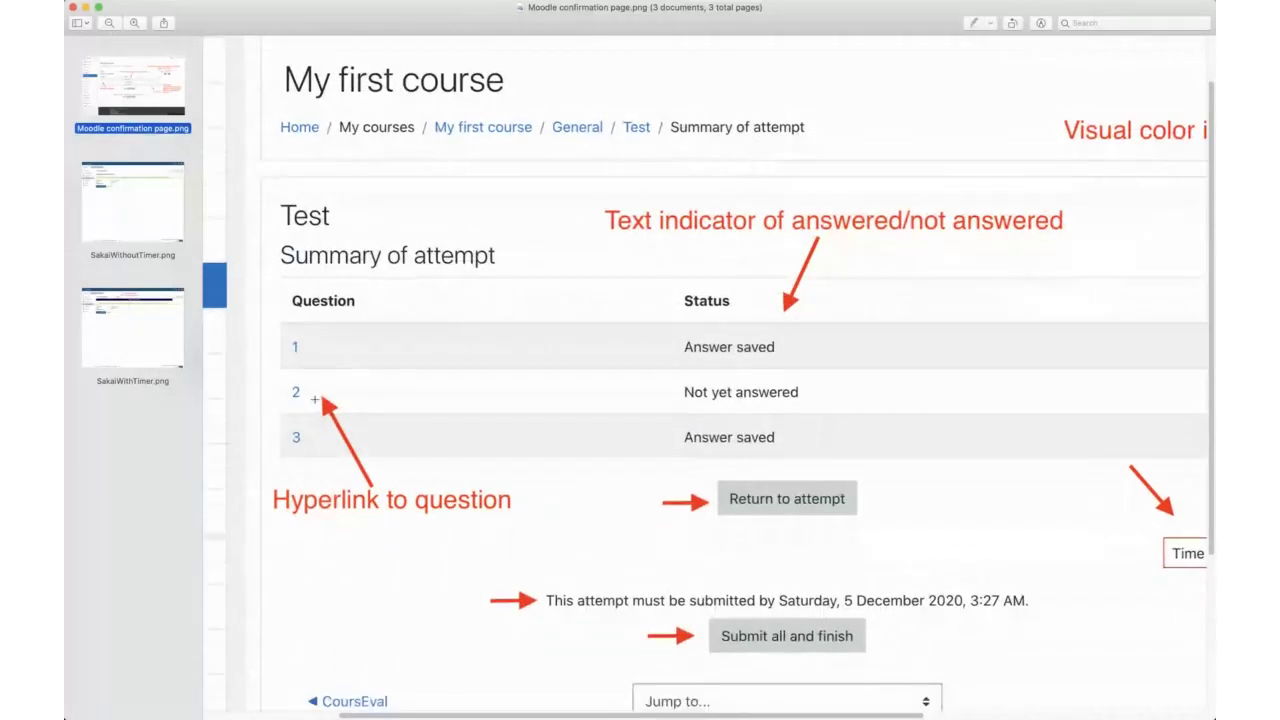
pyautogui.hscroll(3, 871, 237)
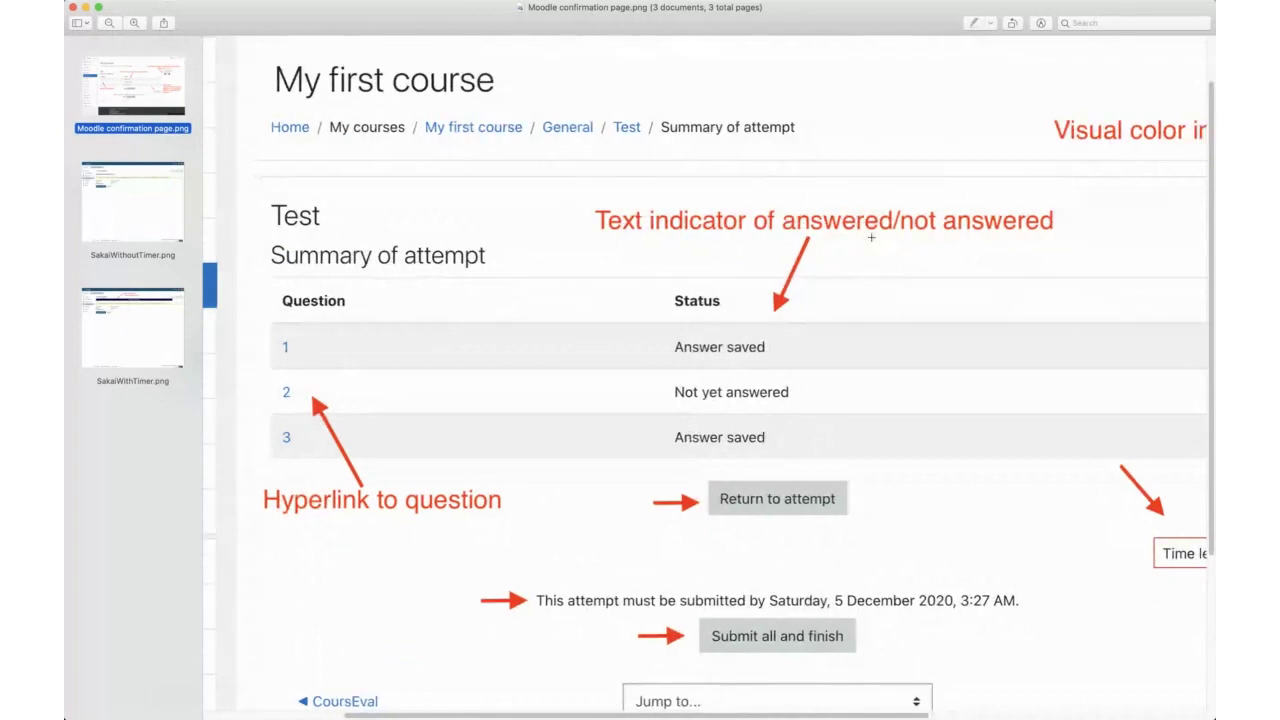
pyautogui.hscroll(1, 871, 237)
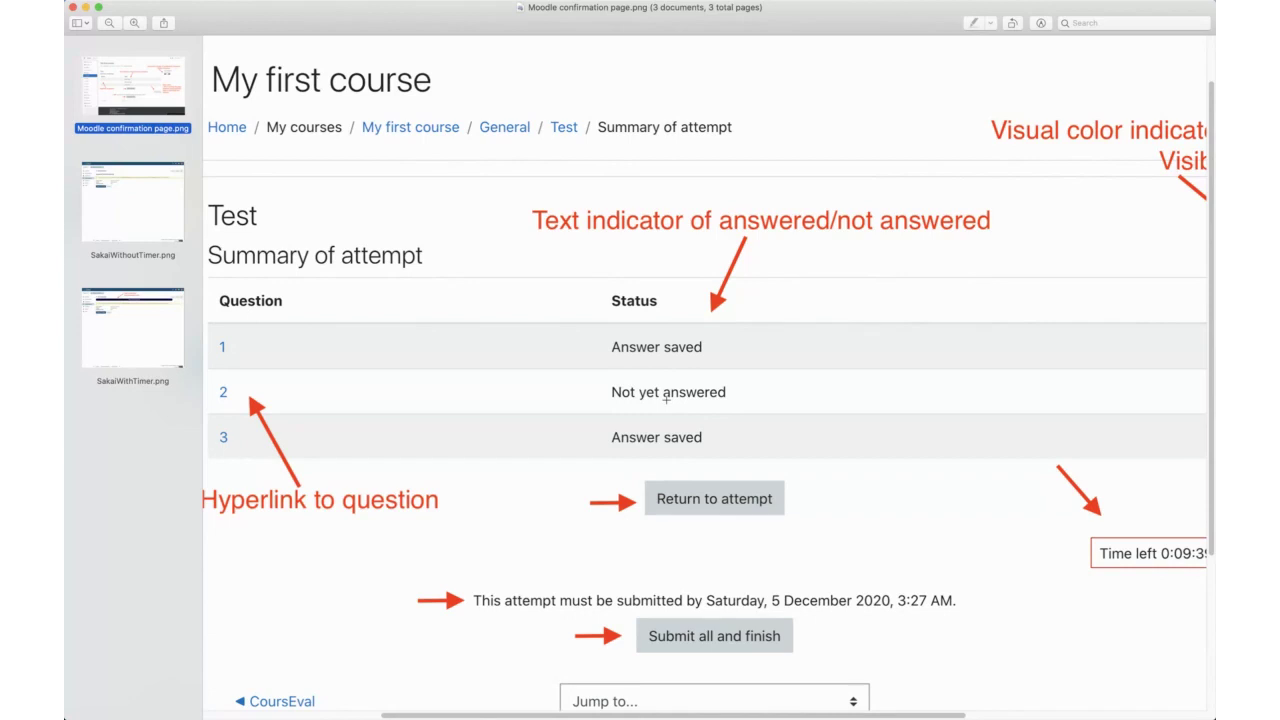
pyautogui.scroll(-1, 666, 398)
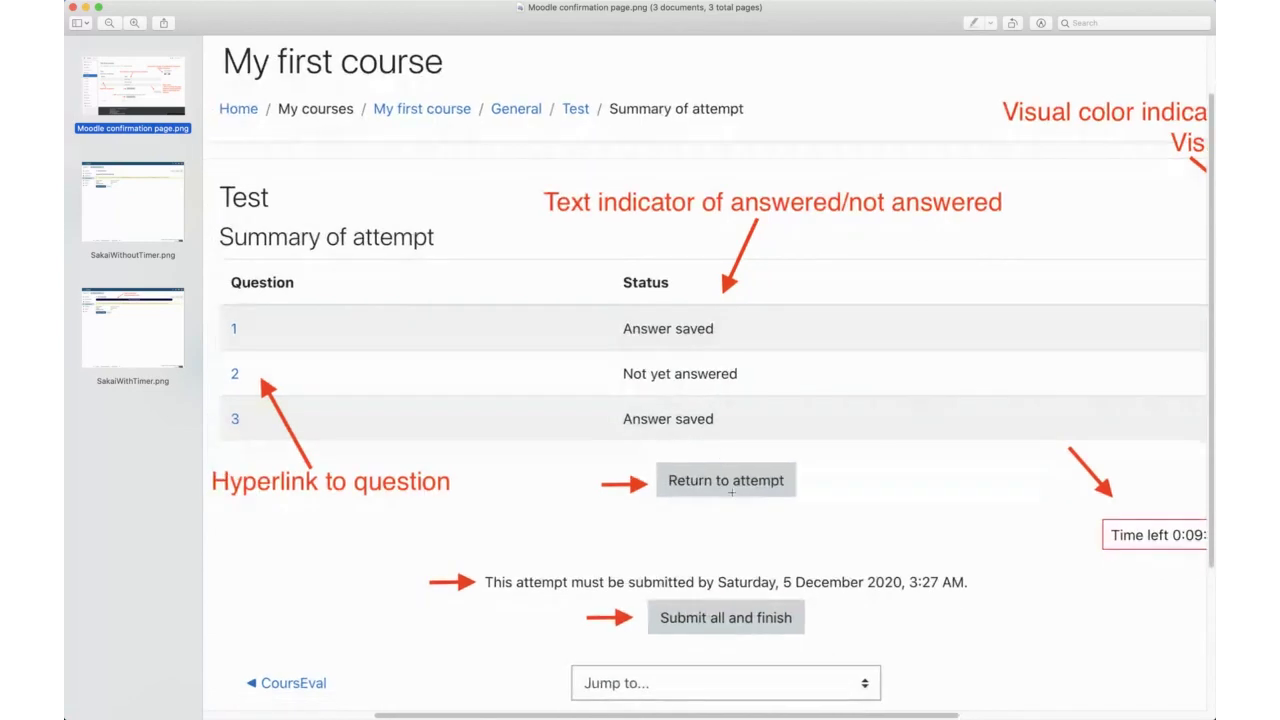
# Compare the Previous option in SakaiWithoutTimer.png with the Return to attempt option in Moodle confirmation page.png
pyautogui.click(137, 199)
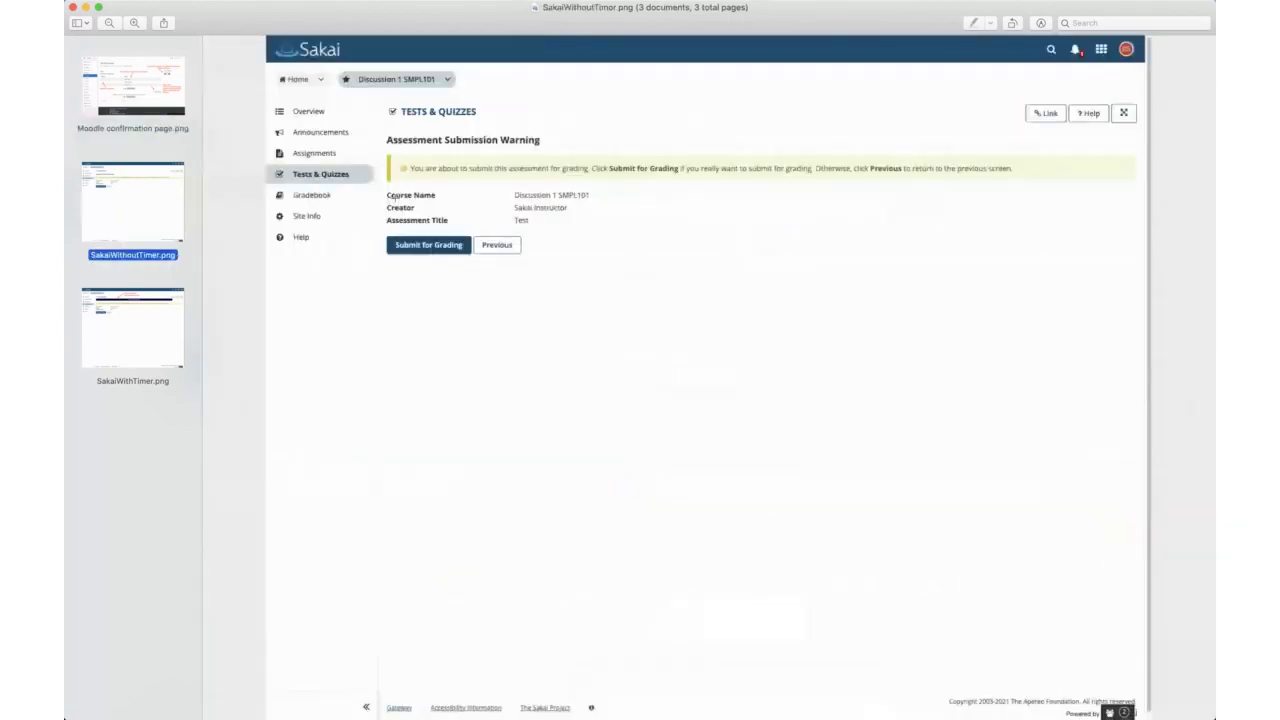
pyautogui.scroll(5, 510, 250)
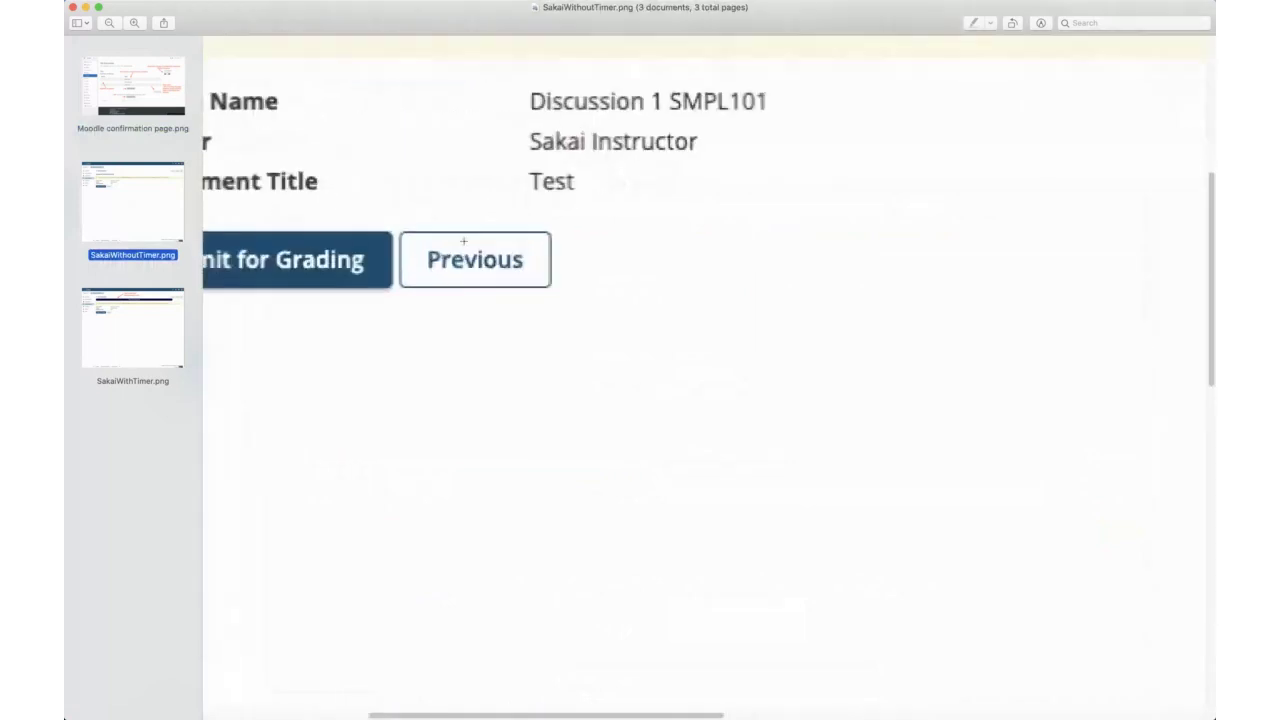
pyautogui.click(127, 83)
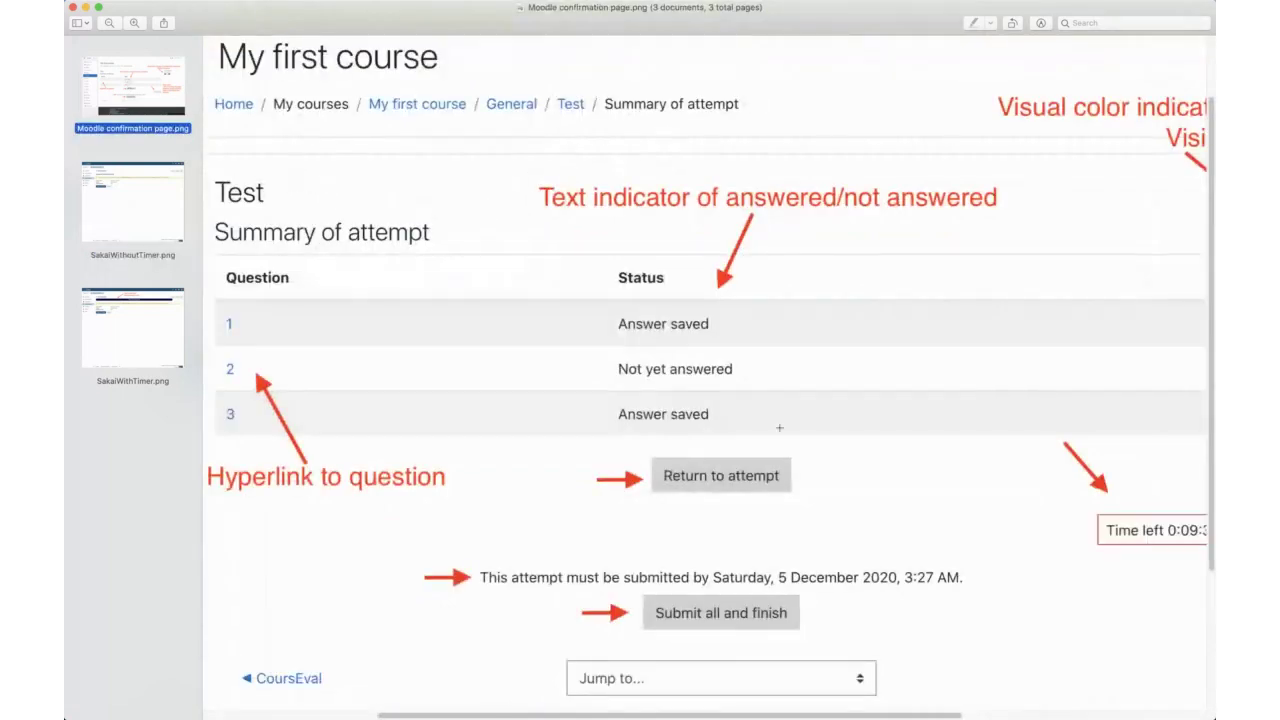
# Examine the submission deadline text and the Time left indicator on the Moodle confirmation page image
pyautogui.scroll(2, 852, 568)
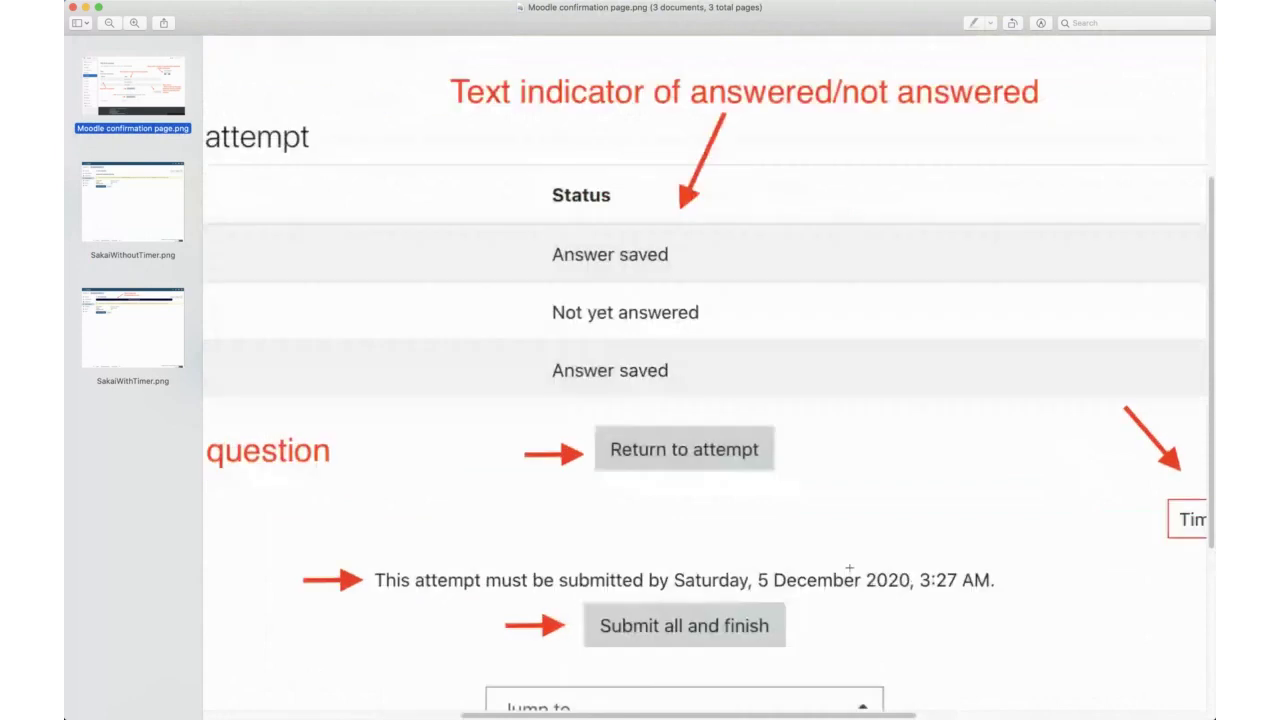
pyautogui.scroll(1, 848, 568)
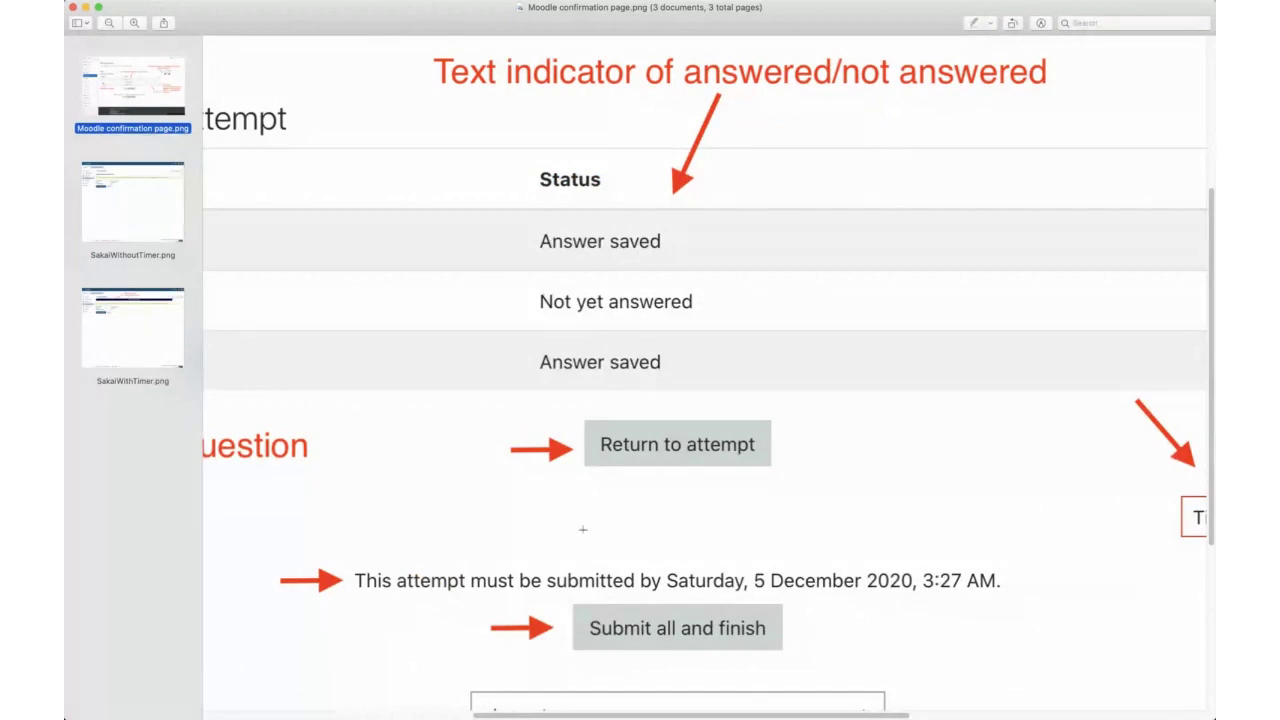
pyautogui.hscroll(5, 704, 518)
pyautogui.hscroll(2, 702, 518)
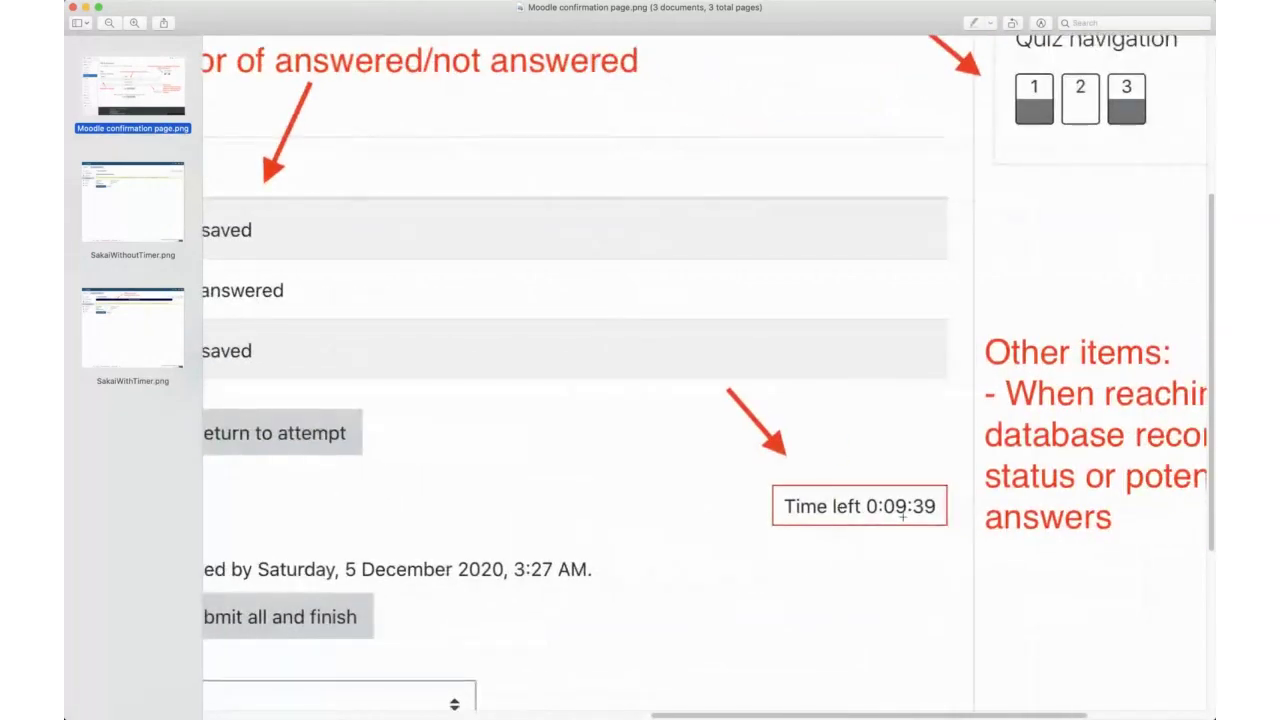
pyautogui.scroll(-2, 848, 512)
pyautogui.scroll(-1, 903, 513)
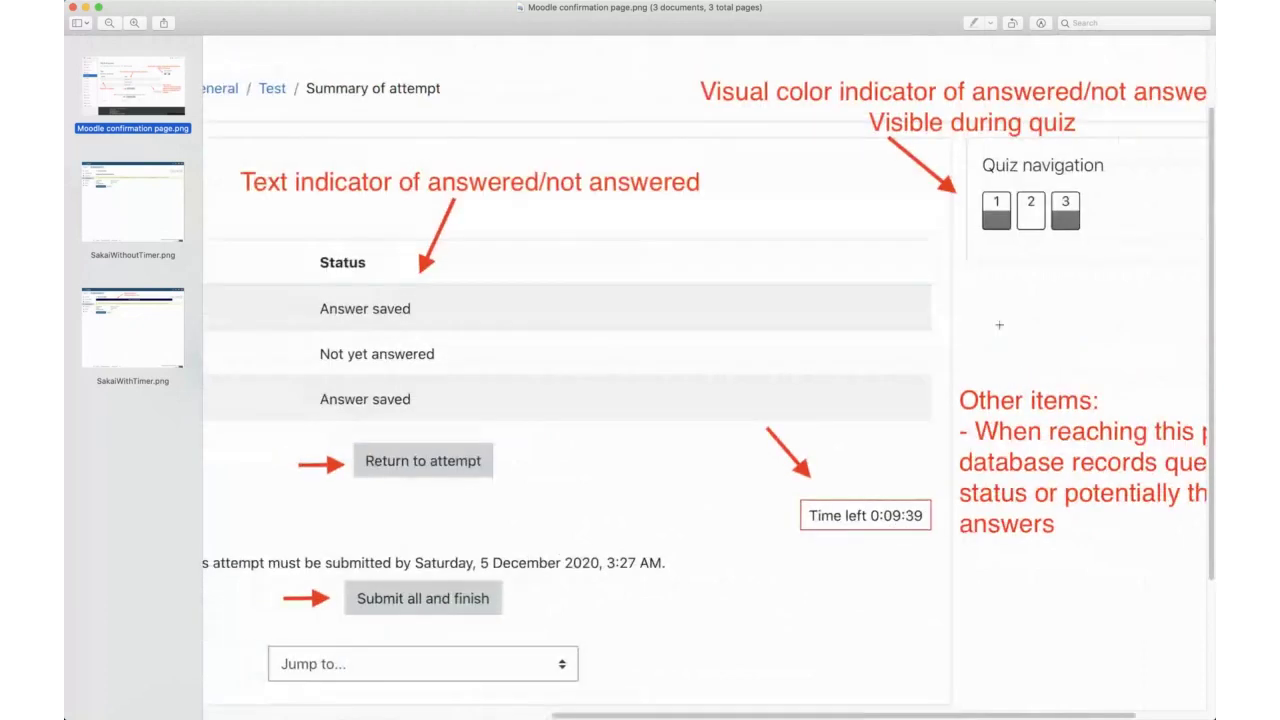
# Inspect the Quiz navigation block with its colour indicators of answered and unanswered questions in the Moodle image
pyautogui.scroll(2, 1050, 176)
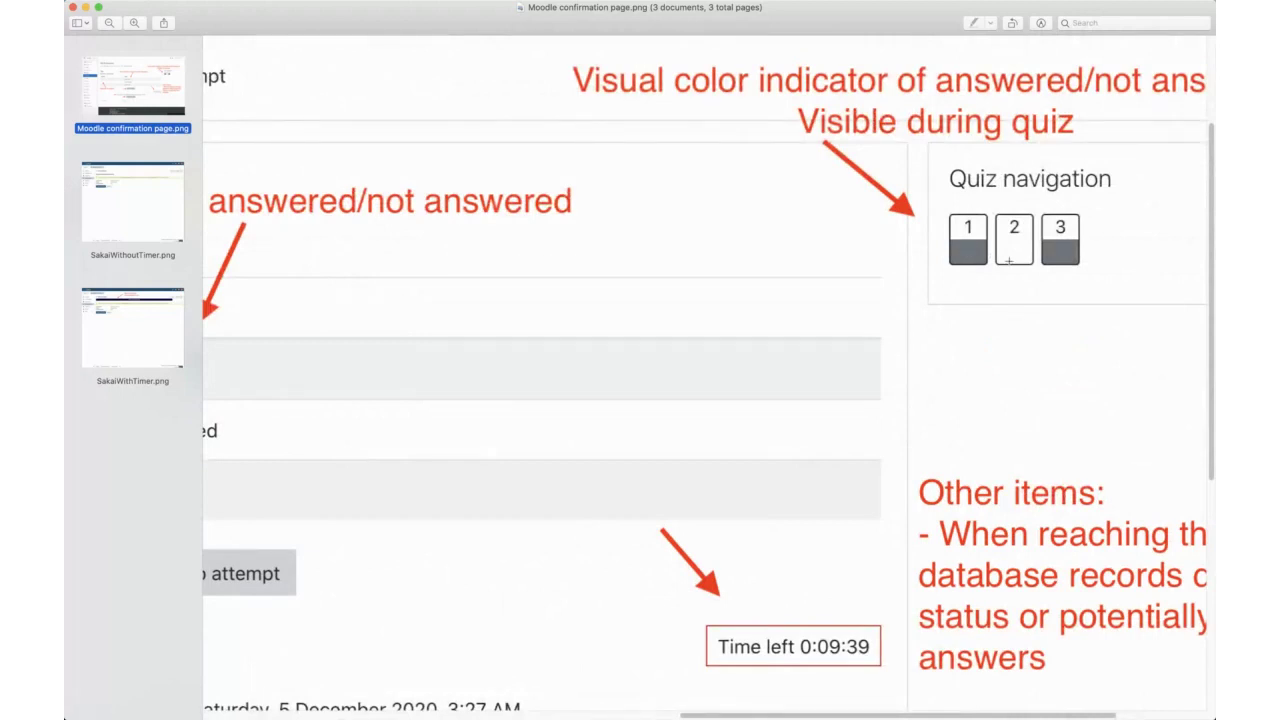
pyautogui.scroll(-5, 1010, 260)
pyautogui.scroll(5, 1036, 238)
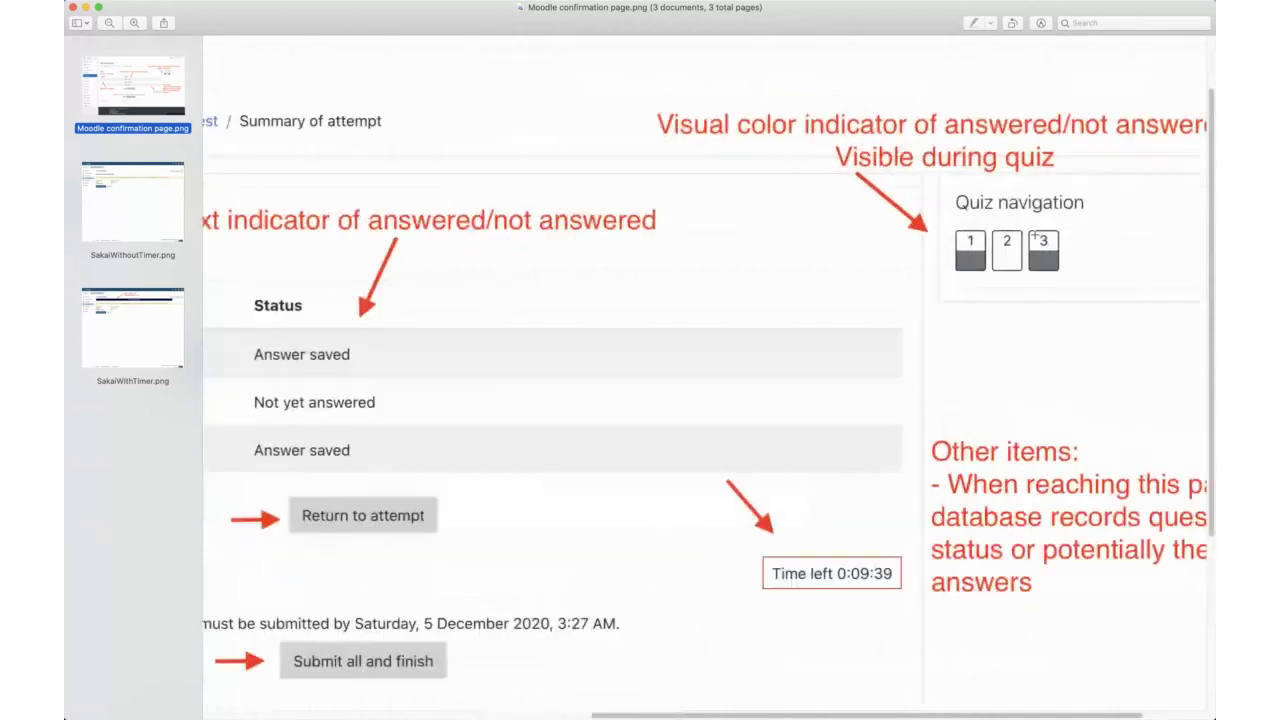
pyautogui.scroll(2, 1036, 238)
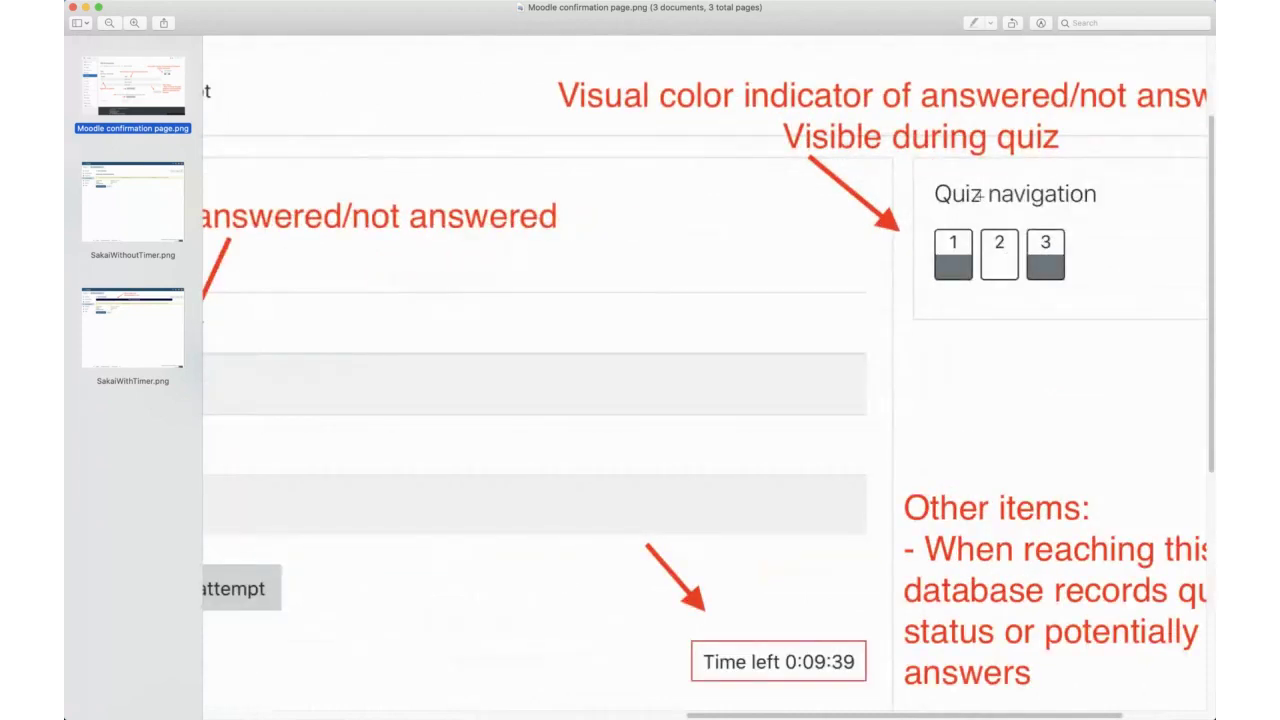
pyautogui.scroll(2, 993, 197)
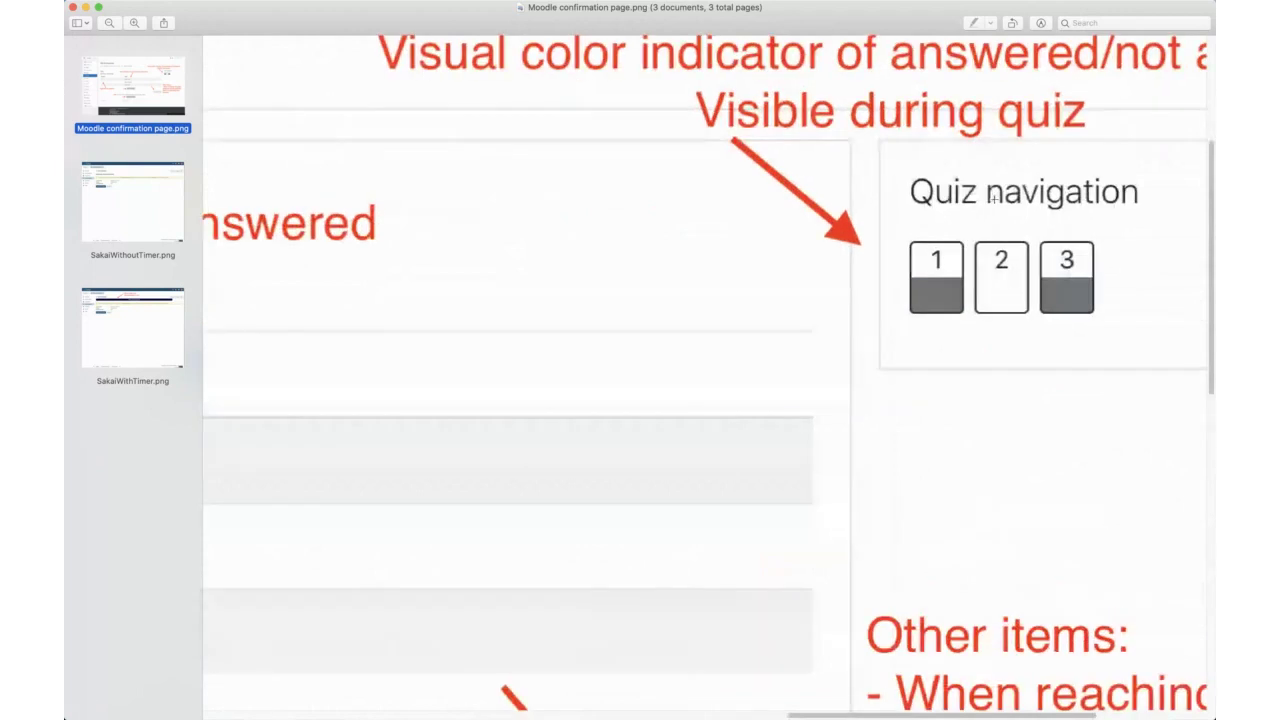
pyautogui.scroll(-2, 993, 197)
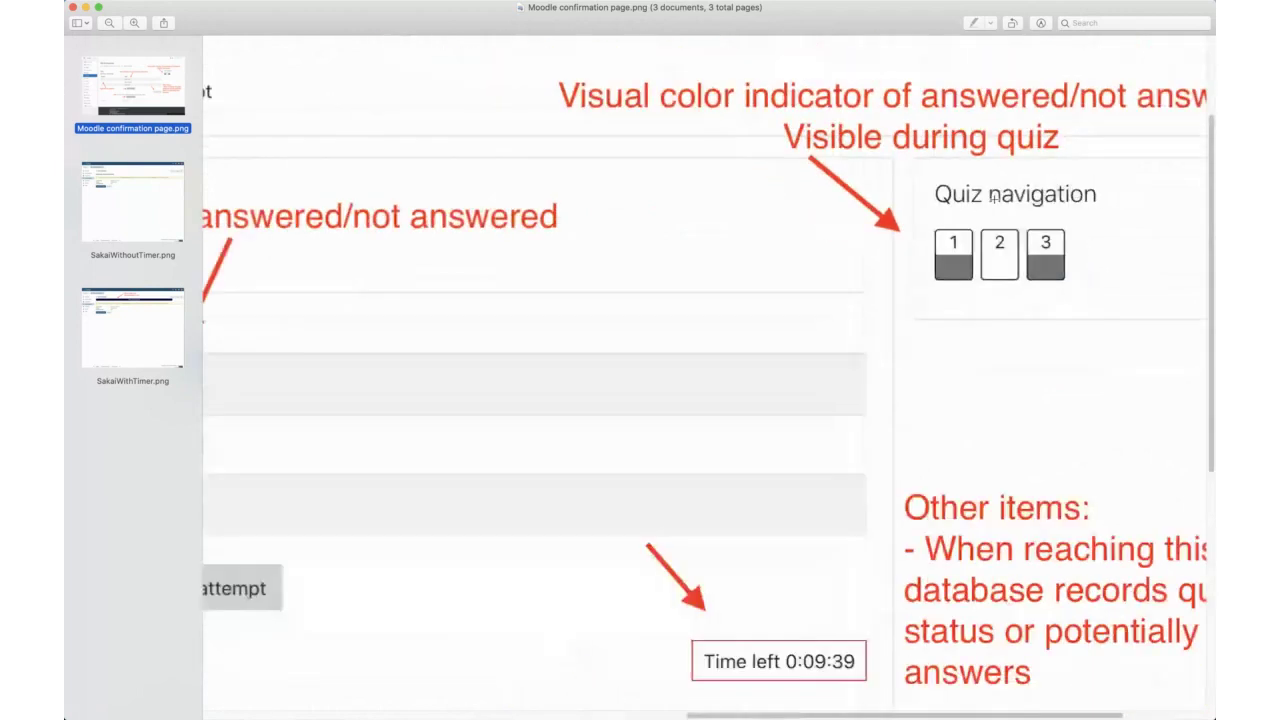
# Review the attempt summary table in the Moodle image, comparing its question links with the answered or not answered statuses
pyautogui.scroll(-2, 586, 286)
pyautogui.scroll(4, 586, 286)
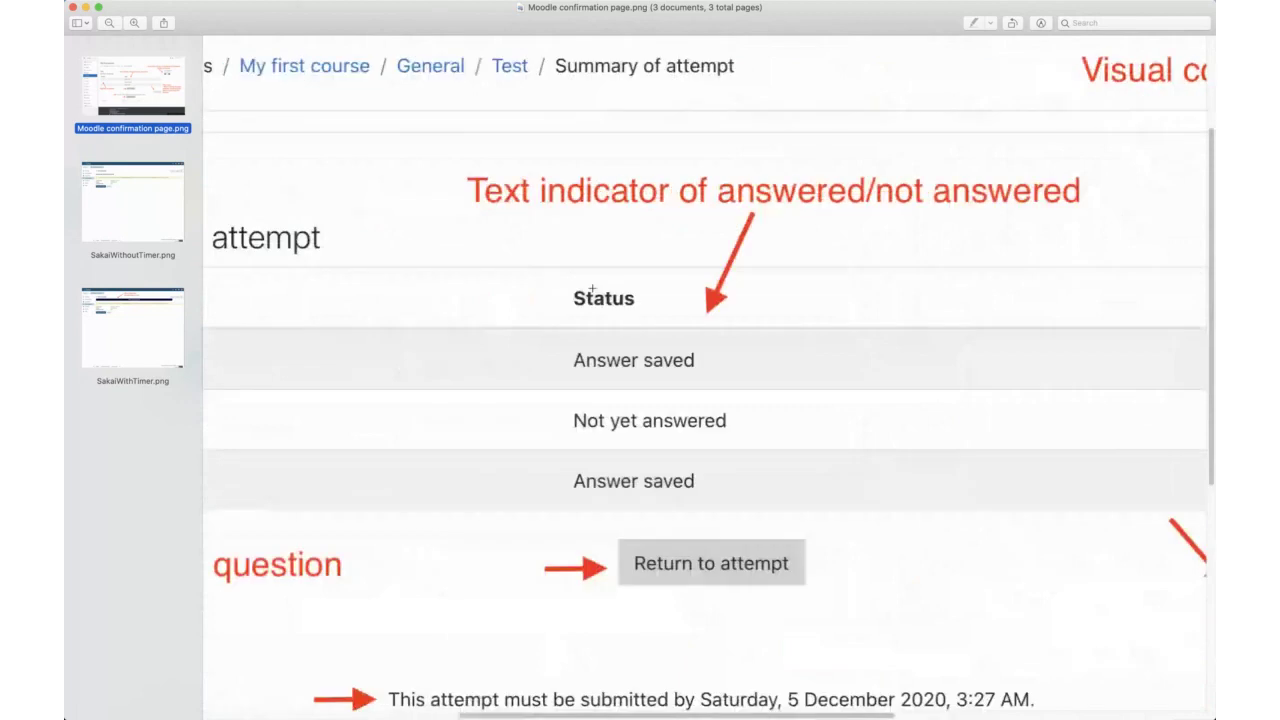
pyautogui.hscroll(-1, 591, 289)
pyautogui.hscroll(-5, 729, 435)
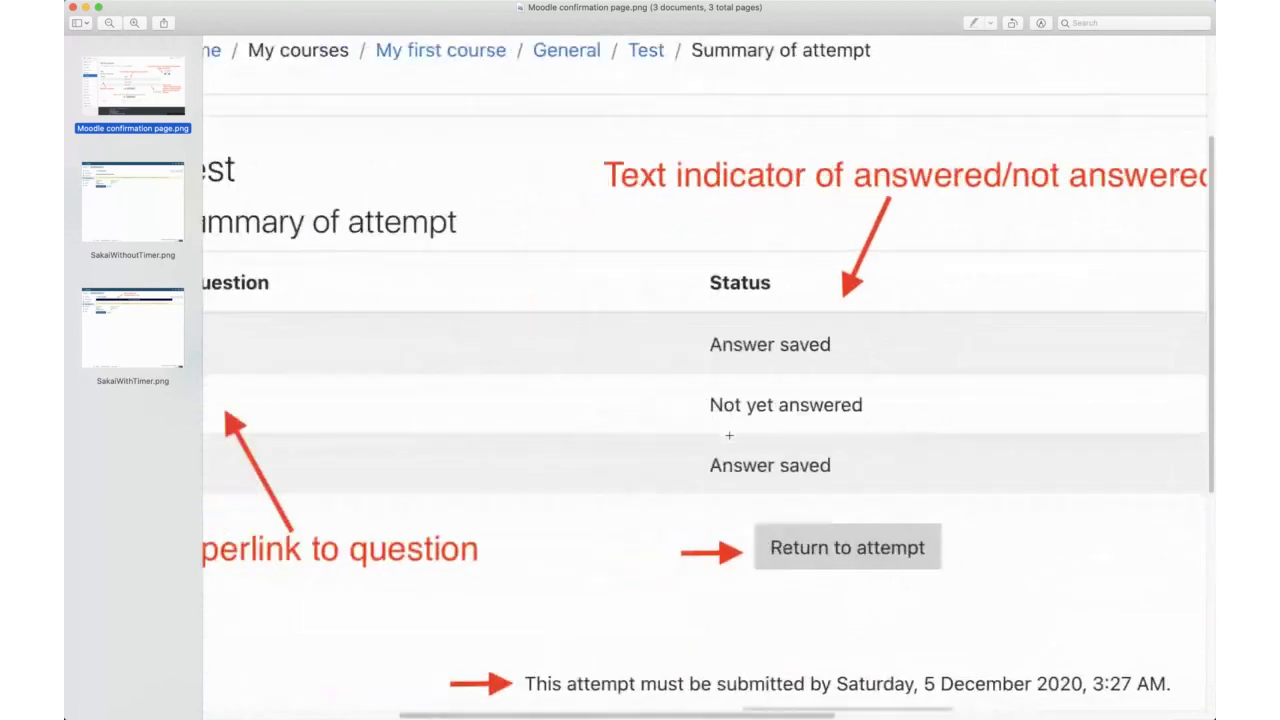
pyautogui.hscroll(-5, 729, 435)
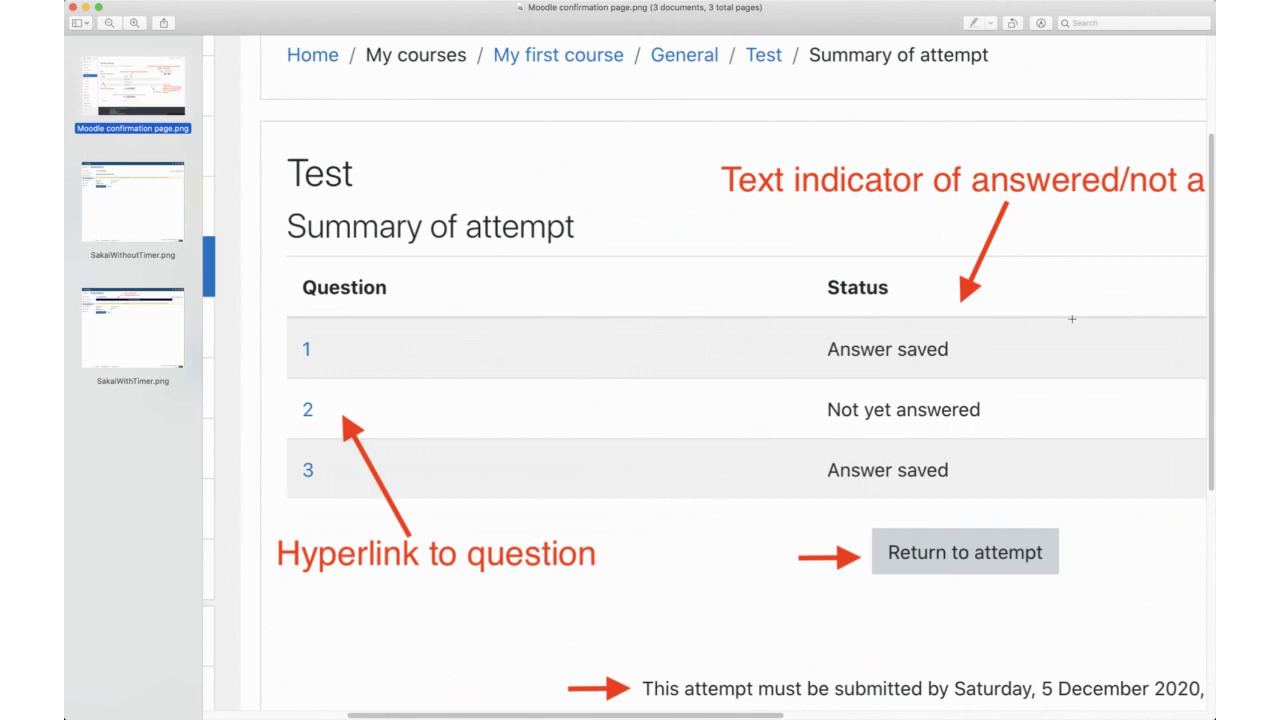
# Read the "Other items" note in the Moodle image about the database recording question status or potentially answers
pyautogui.scroll(-5, 1072, 319)
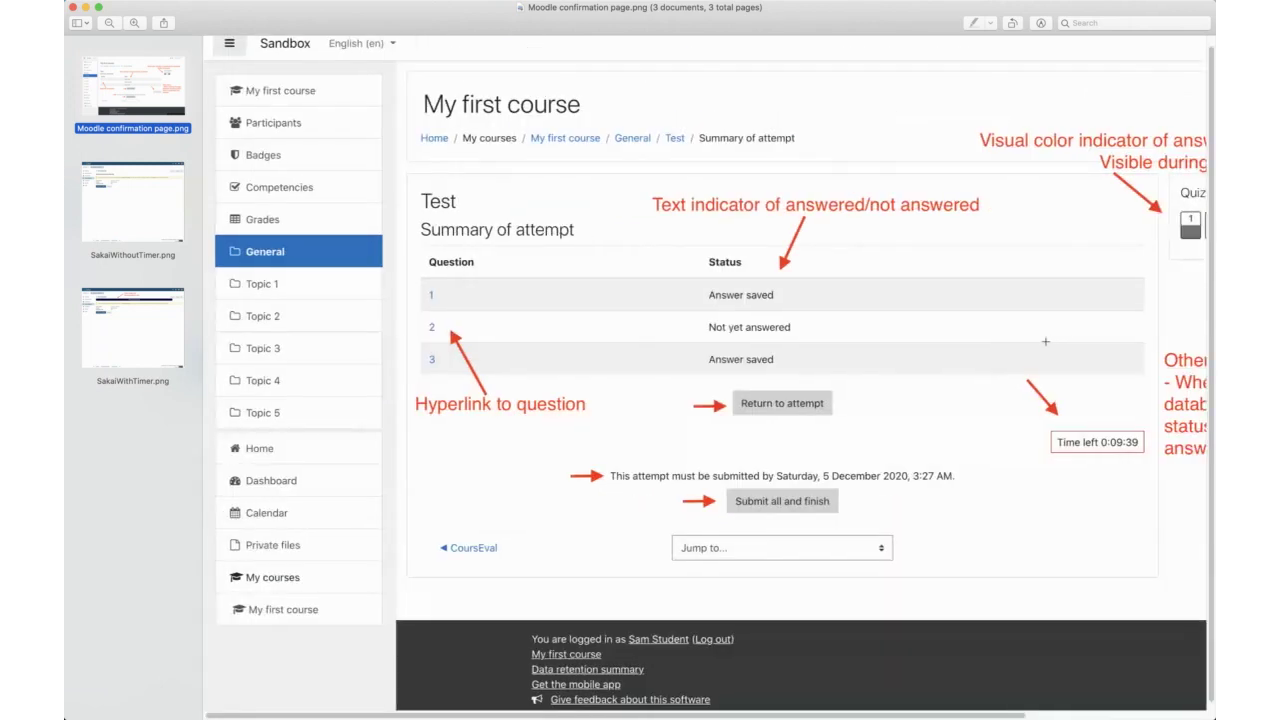
pyautogui.scroll(-2, 1045, 341)
pyautogui.scroll(5, 1045, 341)
pyautogui.scroll(-3, 1045, 341)
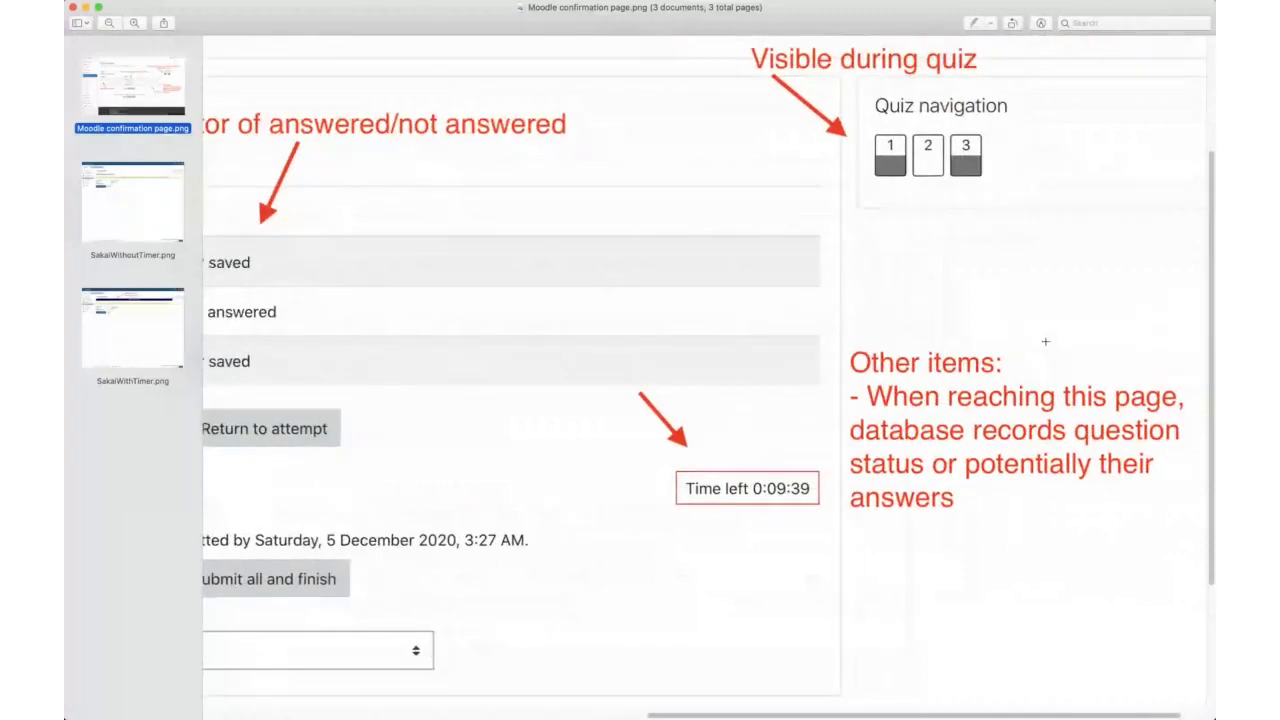
pyautogui.scroll(2, 1045, 341)
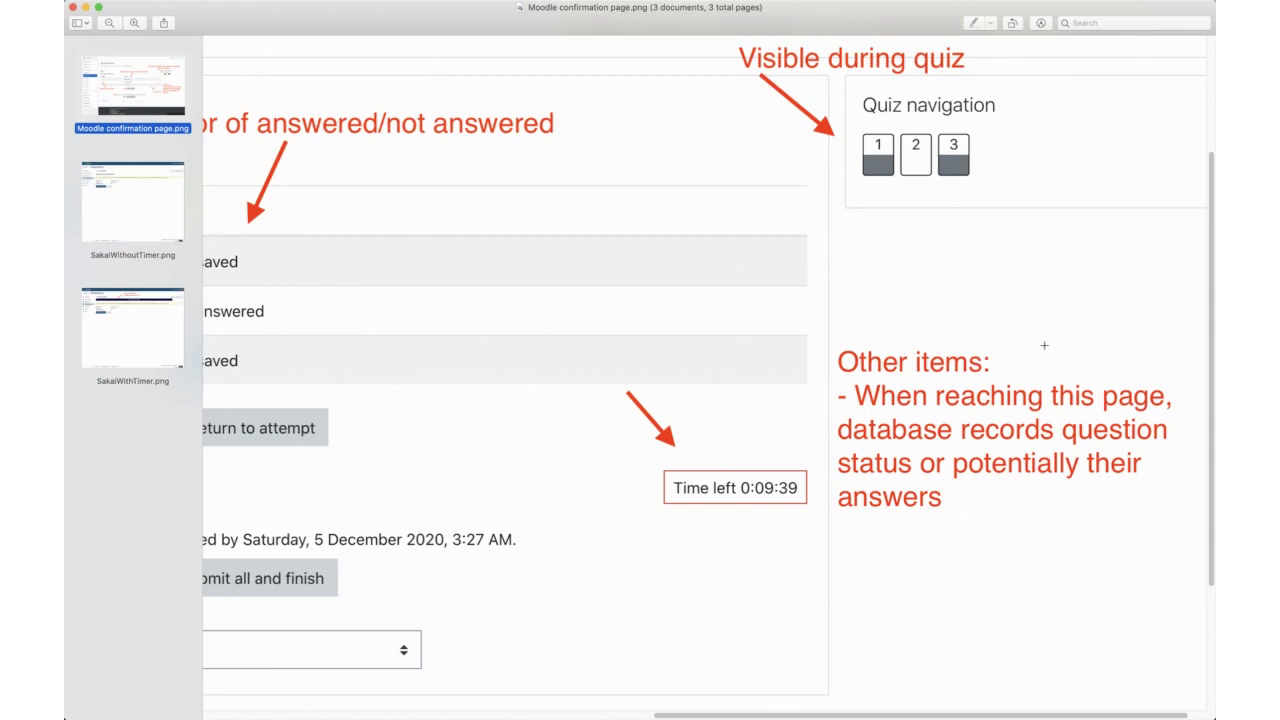
# Examine the full annotated Moodle confirmation page again, focusing on the Status column and its relation to the surrounding indicators
pyautogui.scroll(-5, 1045, 341)
pyautogui.hscroll(-2, 810, 286)
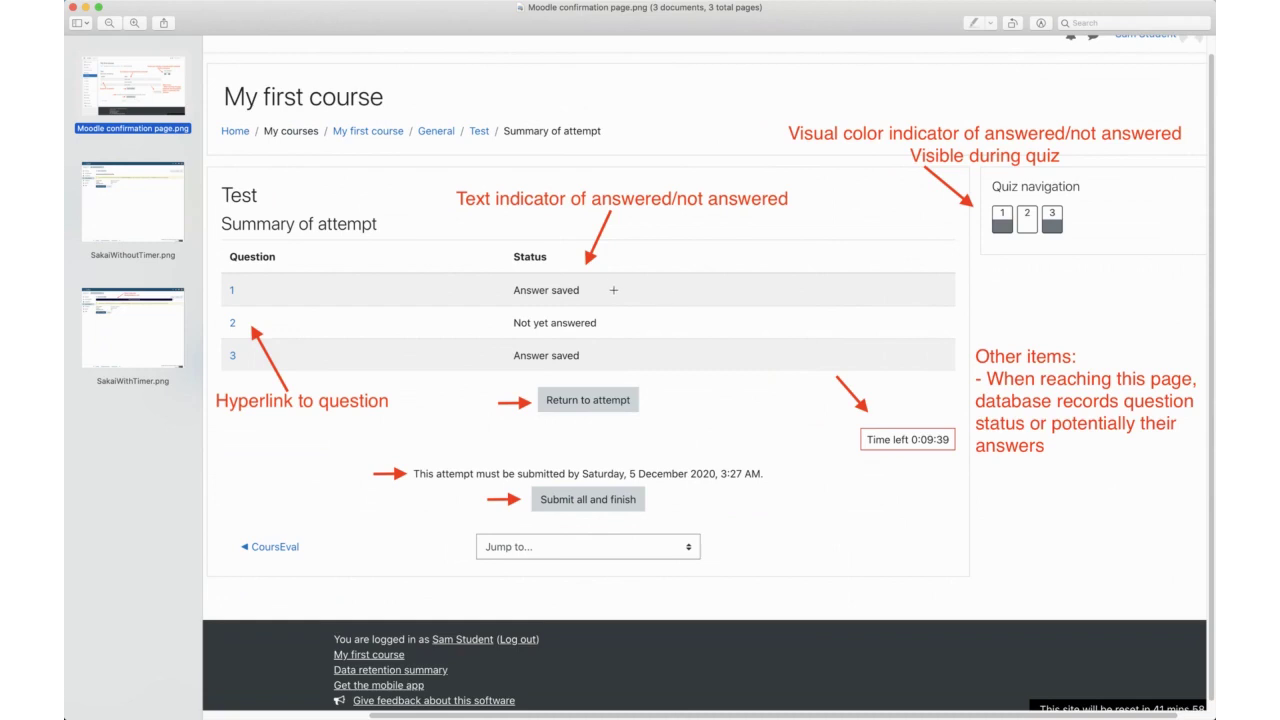
pyautogui.scroll(3, 613, 290)
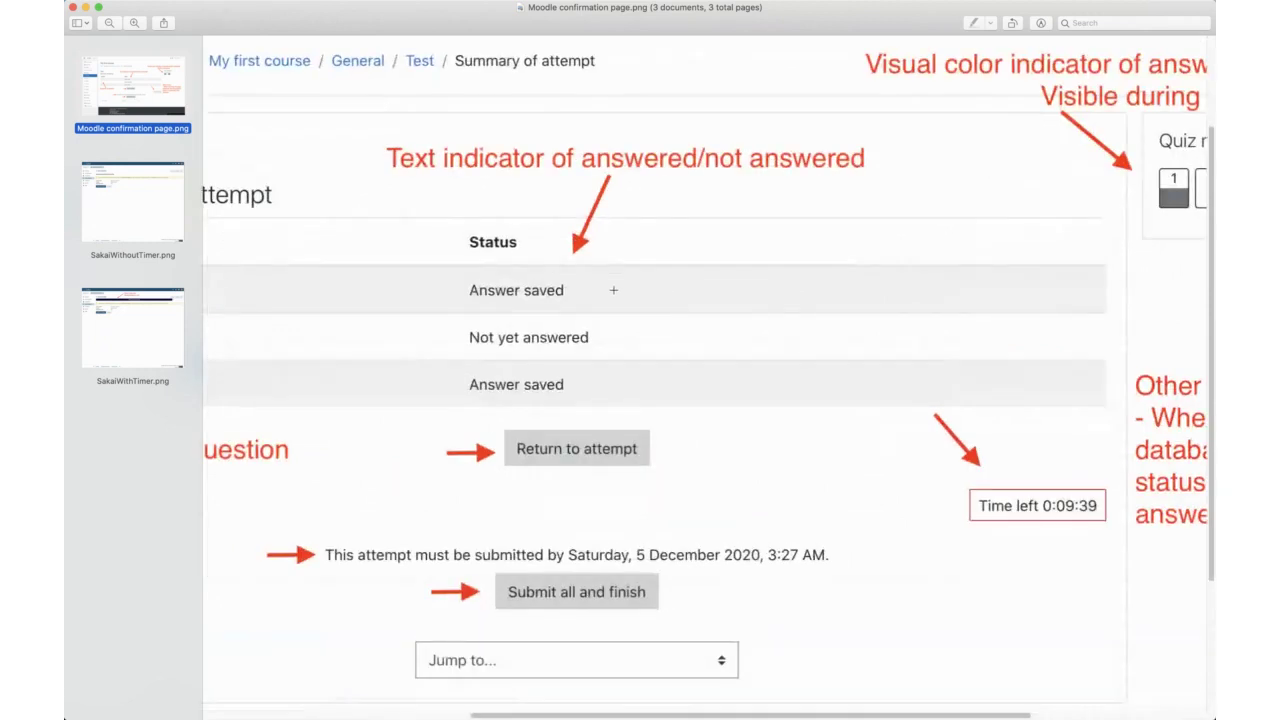
pyautogui.scroll(-3, 613, 290)
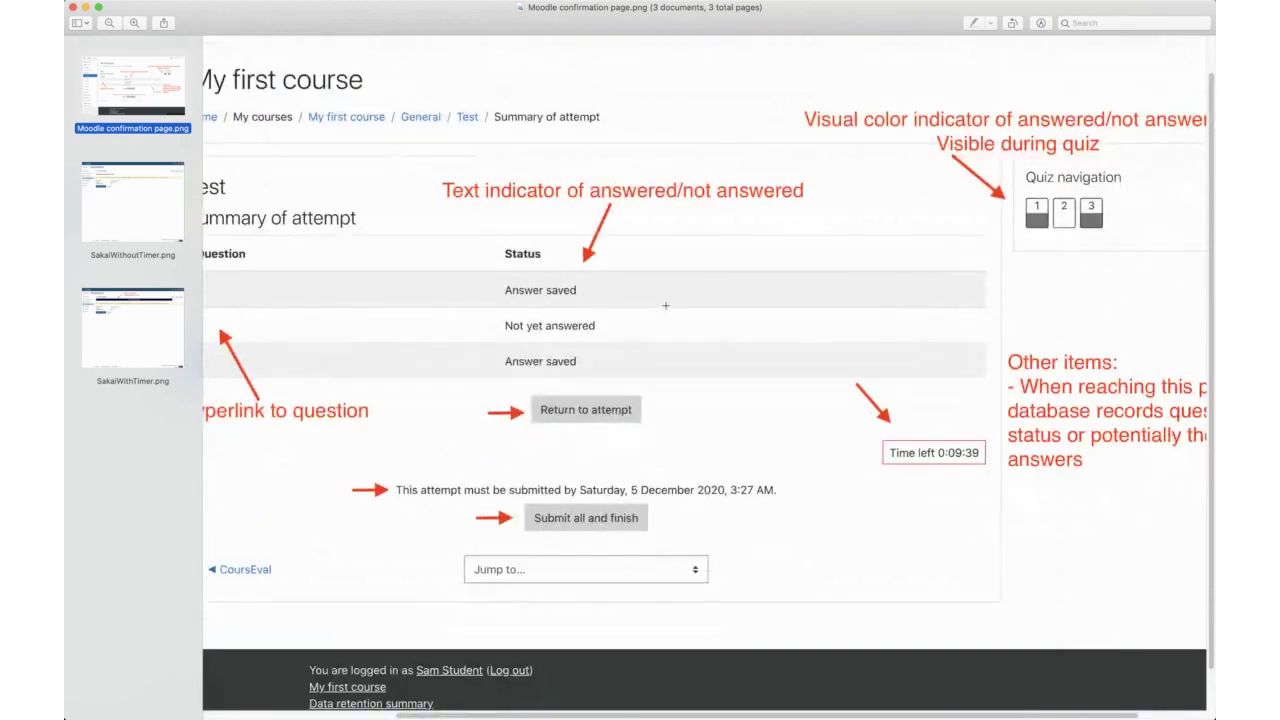
pyautogui.scroll(-1, 652, 322)
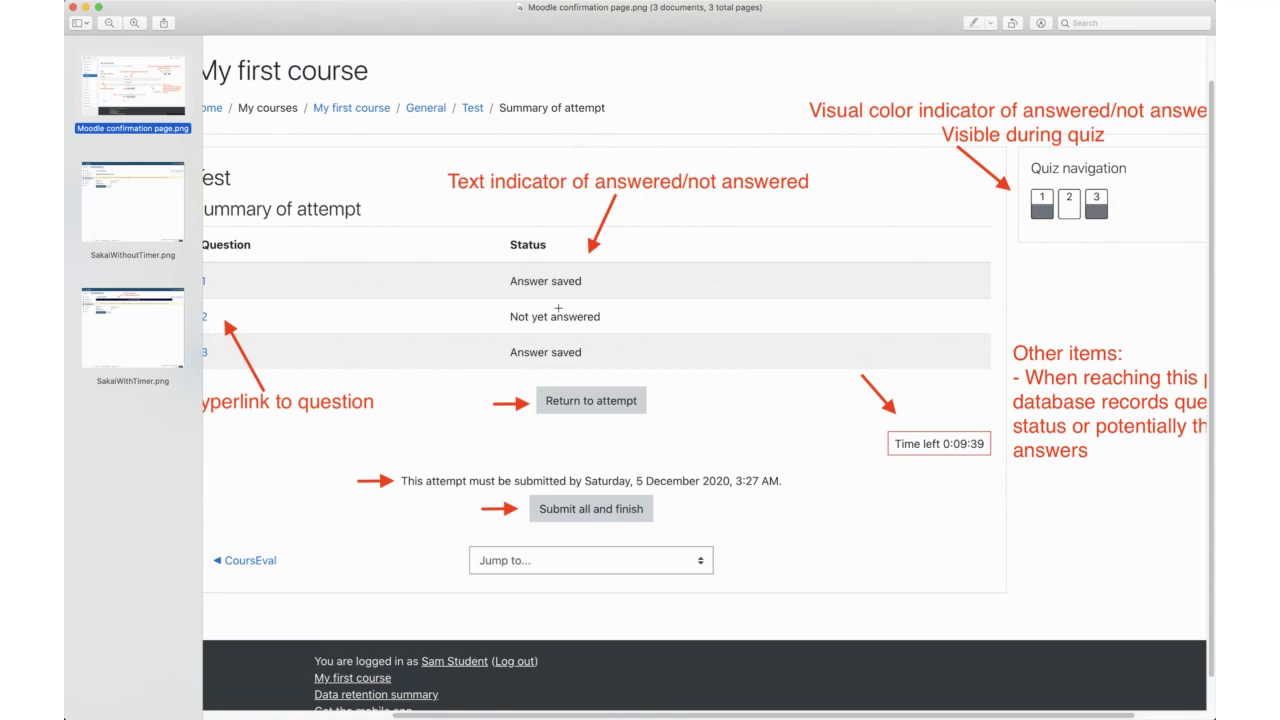
pyautogui.hscroll(-3, 558, 309)
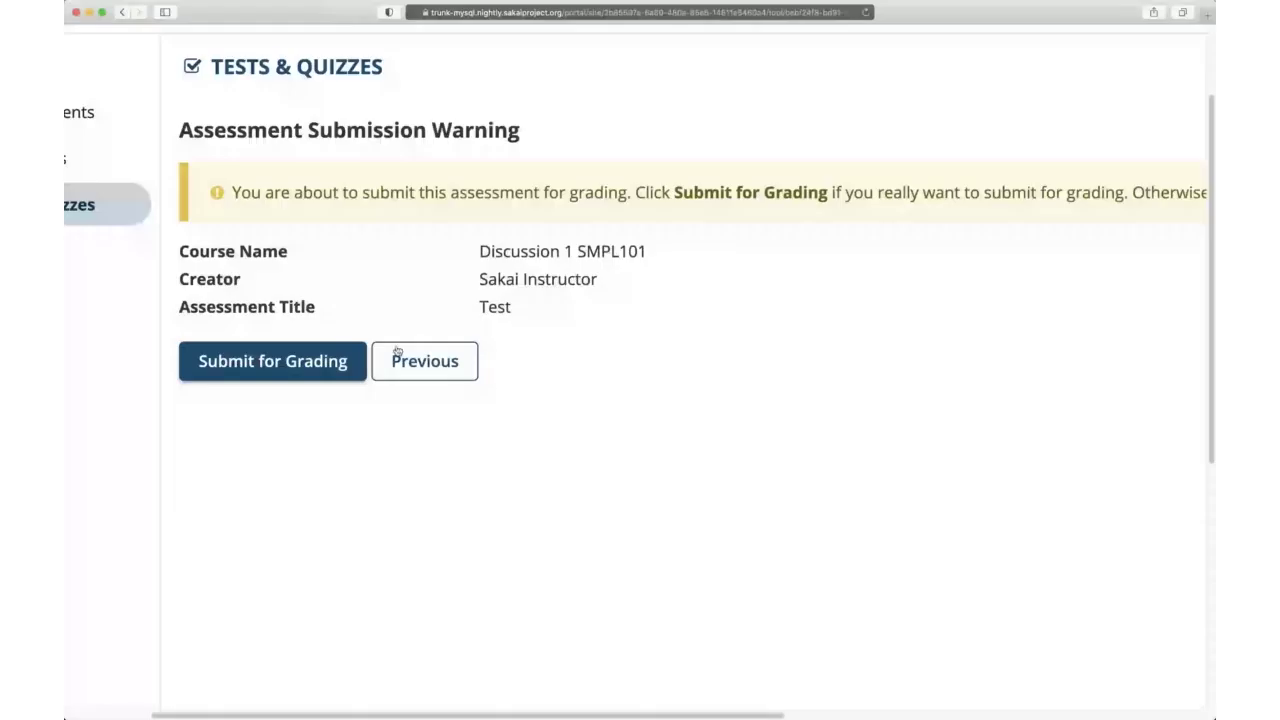
# In the Sakai browser window, return from the submission warning to the assessment and open its table of contents
pyautogui.scroll(-5, 397, 351)
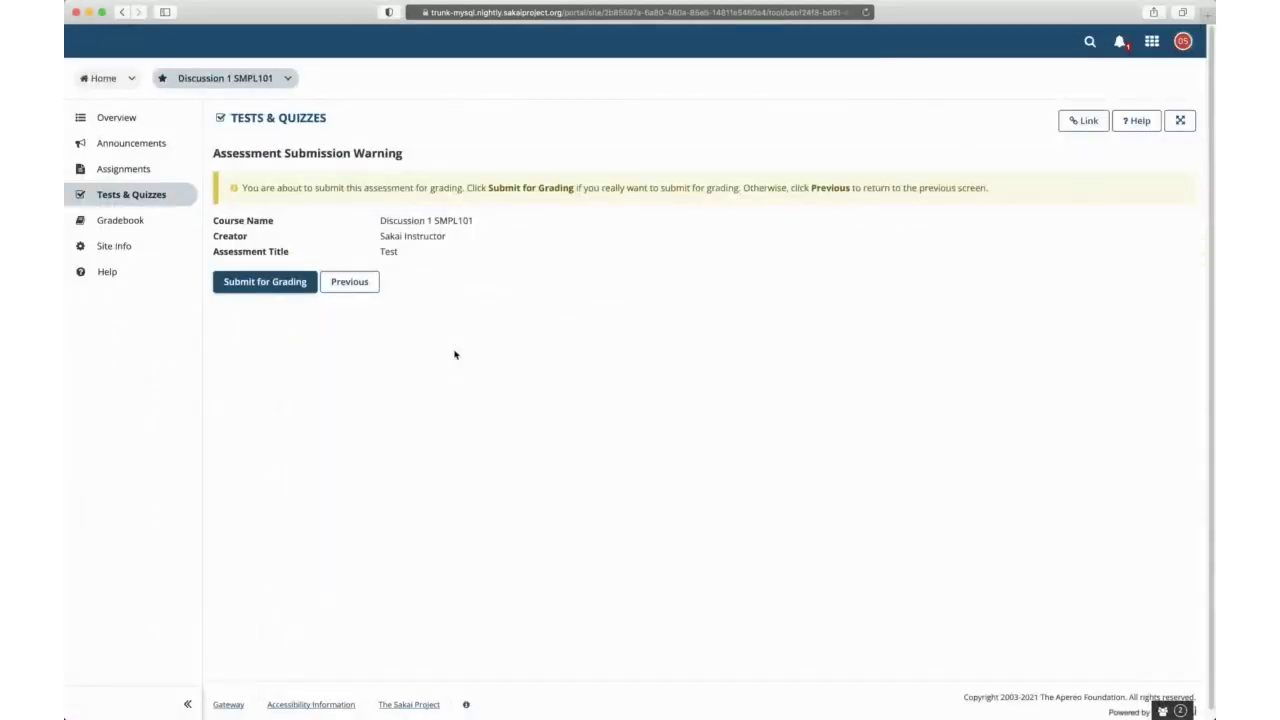
pyautogui.click(363, 287)
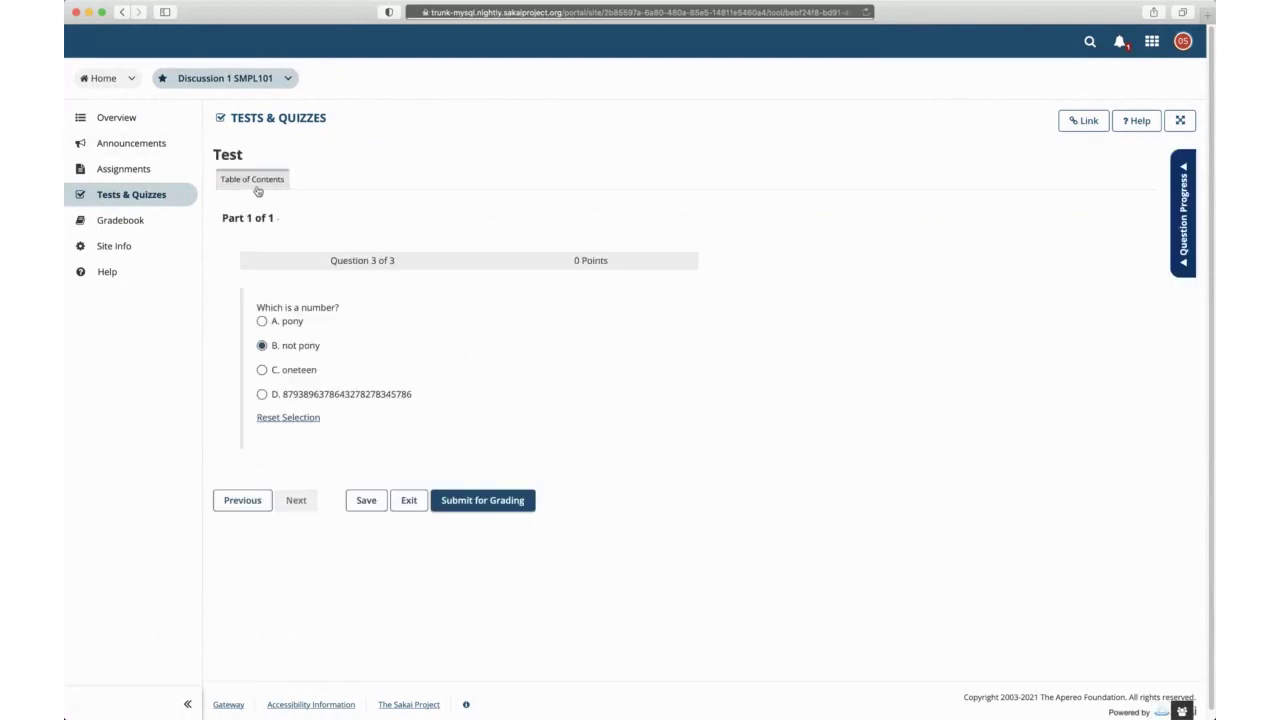
pyautogui.click(257, 190)
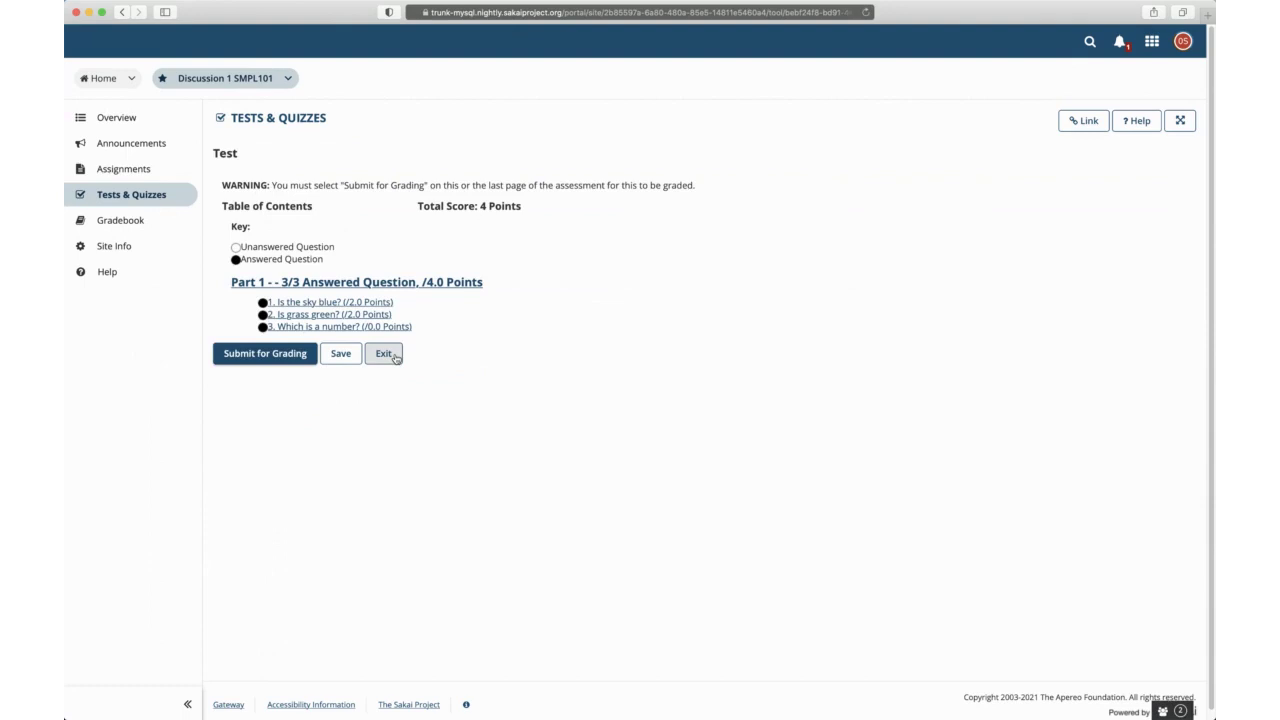
# Exit the assessment to the assessments list and reopen Test at its first question
pyautogui.click(384, 354)
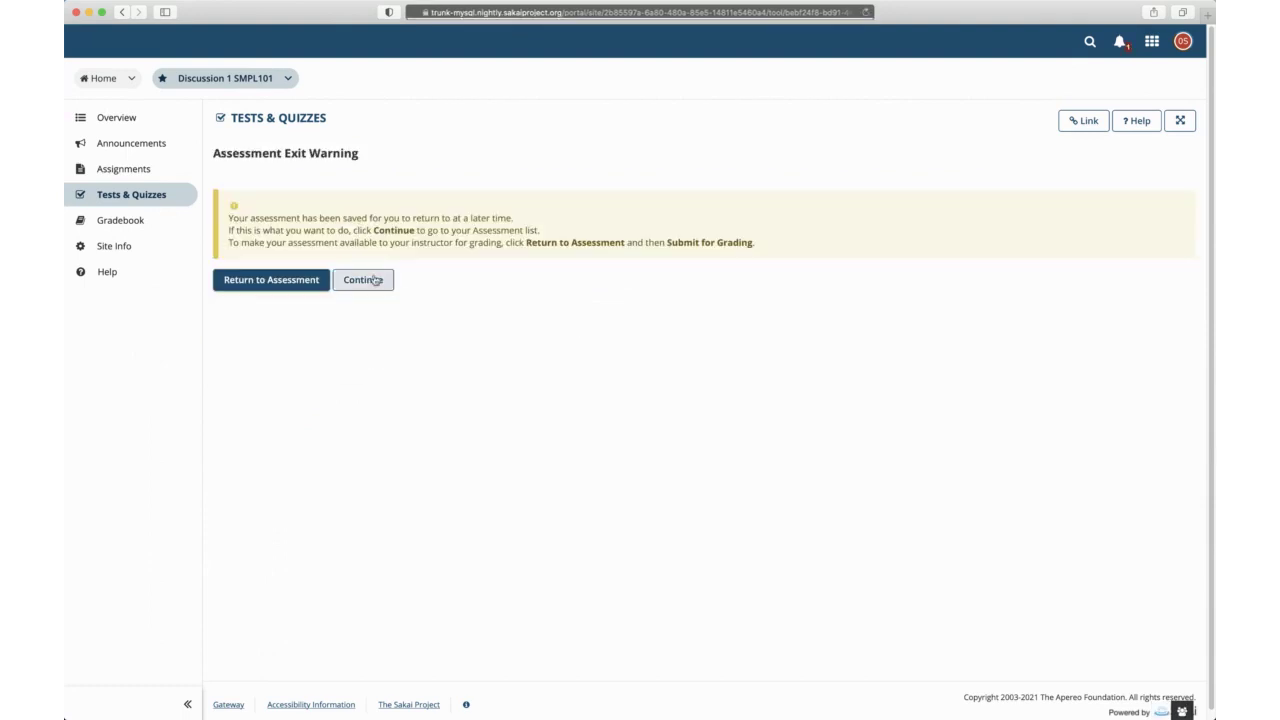
pyautogui.click(376, 280)
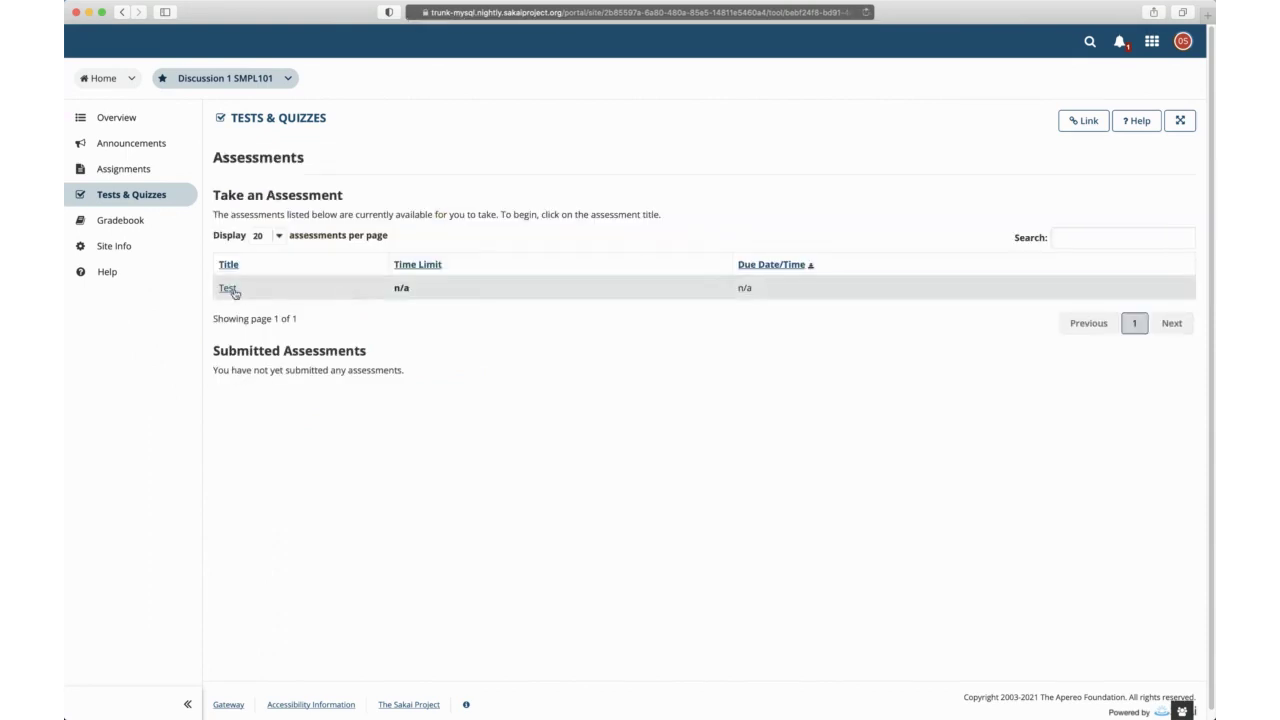
pyautogui.click(228, 288)
pyautogui.click(238, 300)
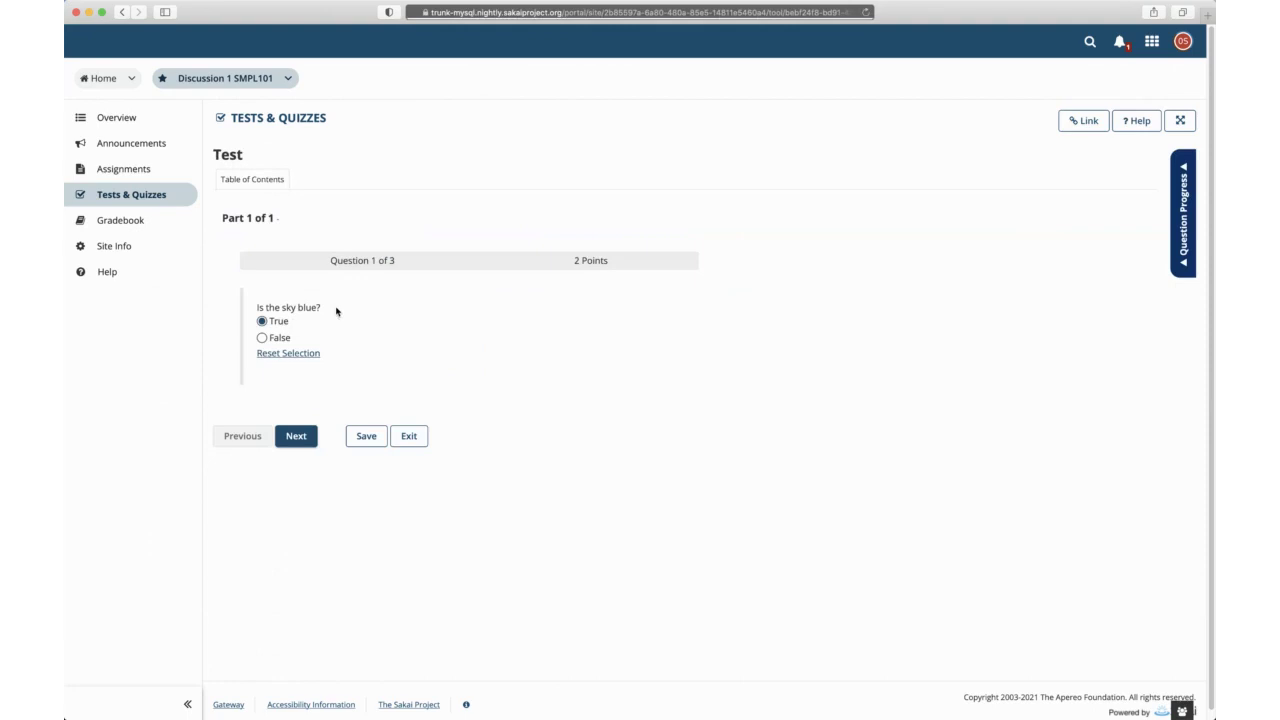
# Expand Question Progress and use the table of contents to visit question 1 and question 3 of Test
pyautogui.click(1180, 188)
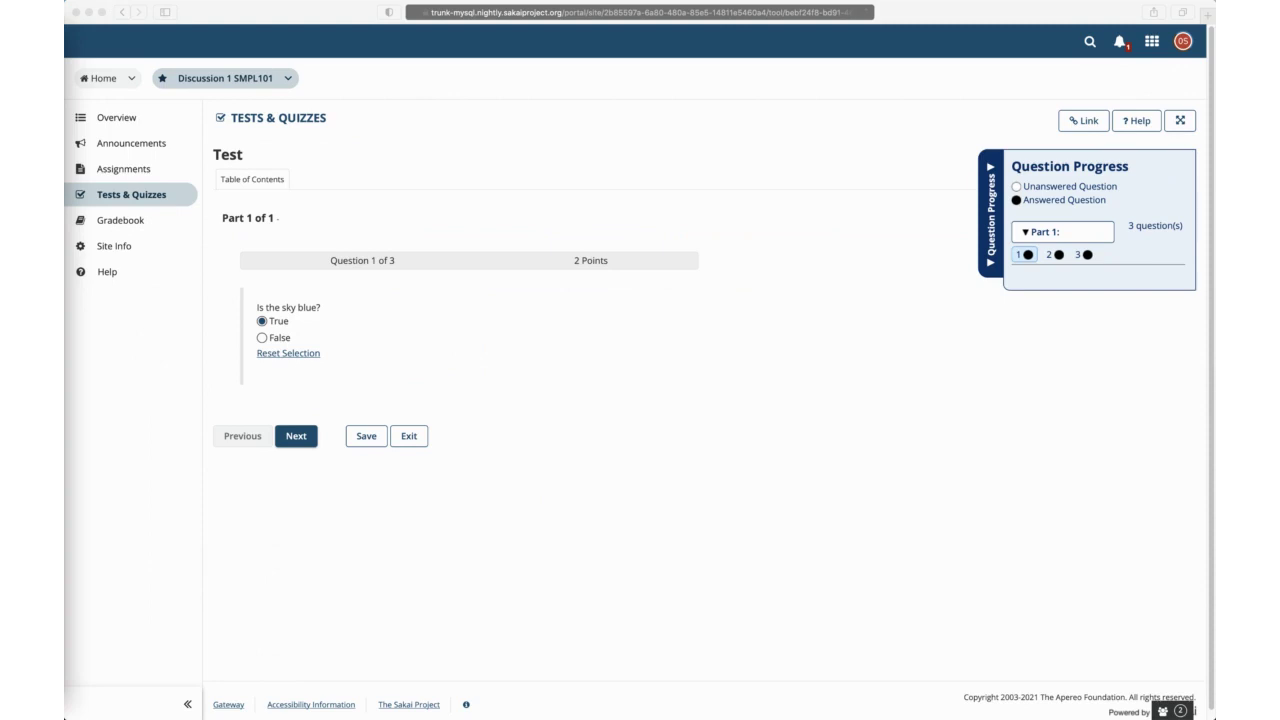
pyautogui.click(280, 181)
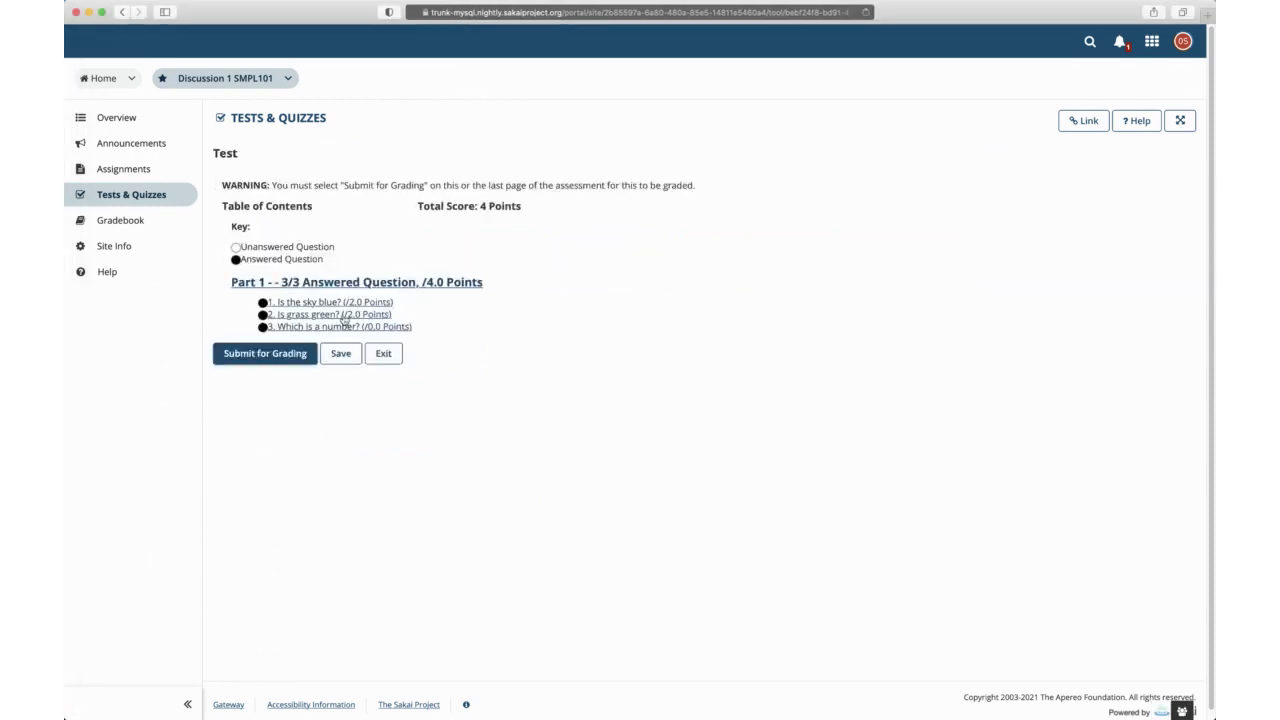
pyautogui.click(346, 306)
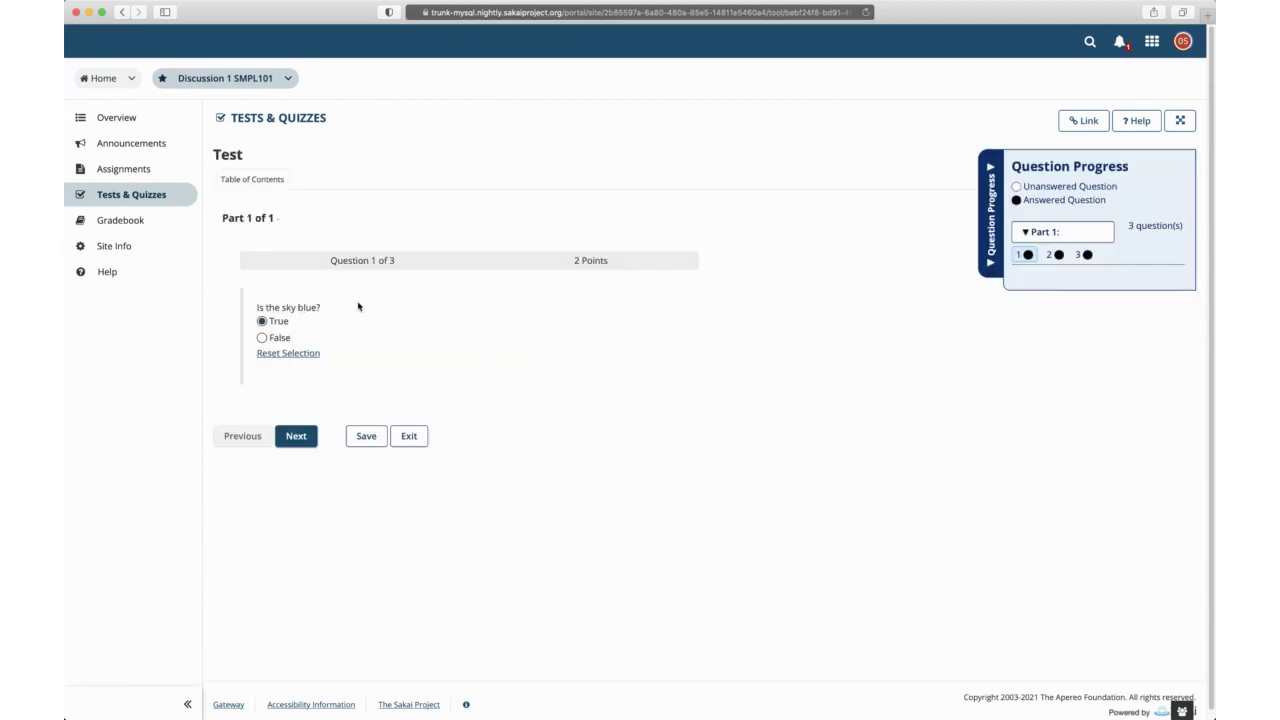
pyautogui.click(268, 181)
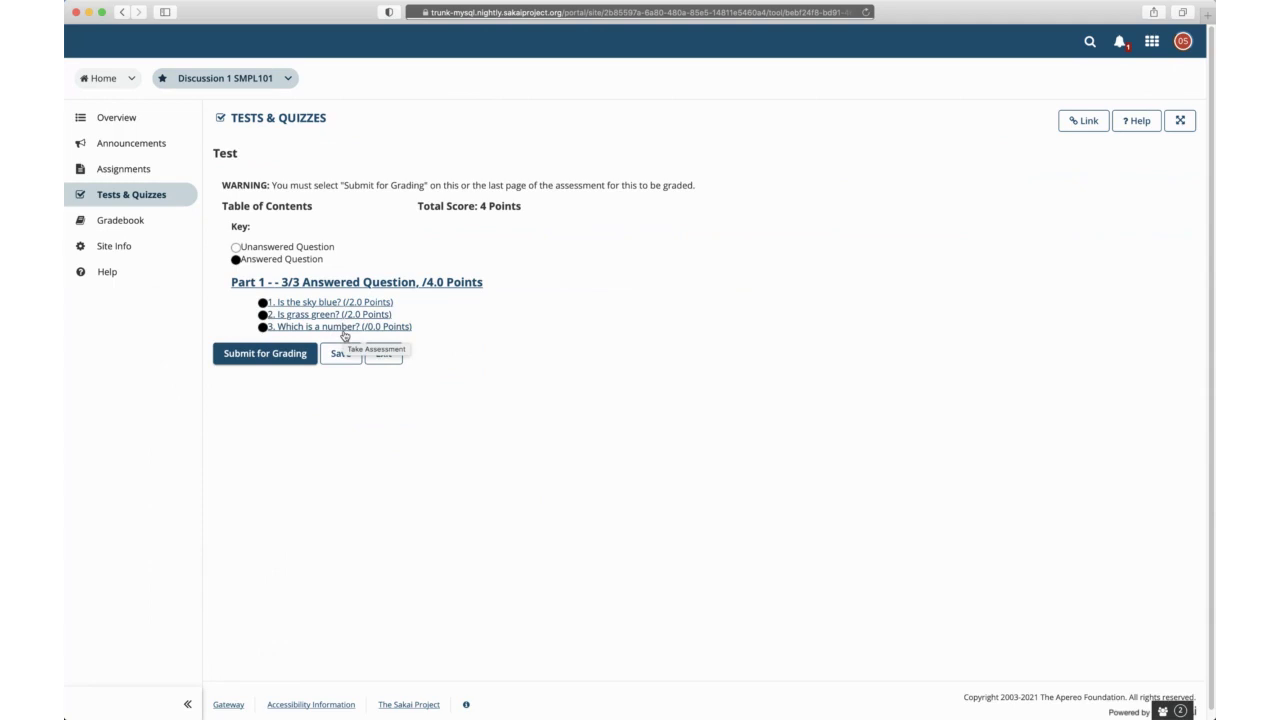
pyautogui.click(349, 330)
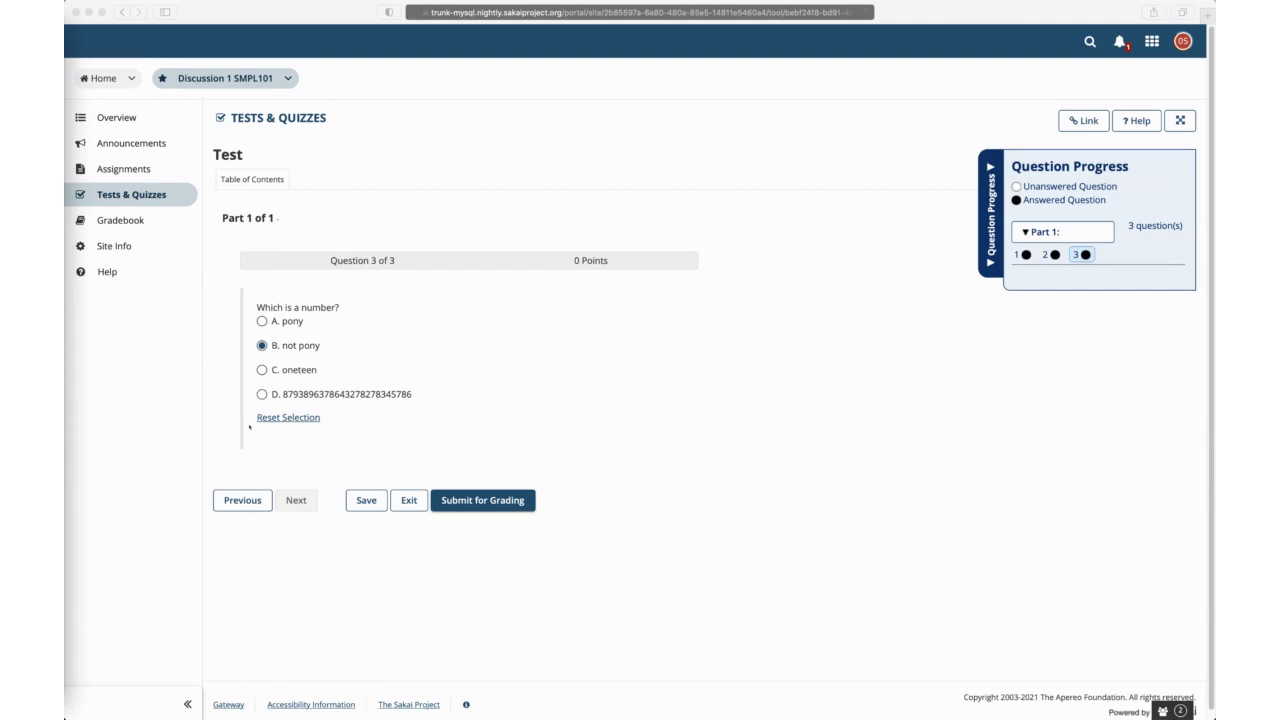
# Bring up the submission warning for Test and back out of it without submitting
pyautogui.click(472, 501)
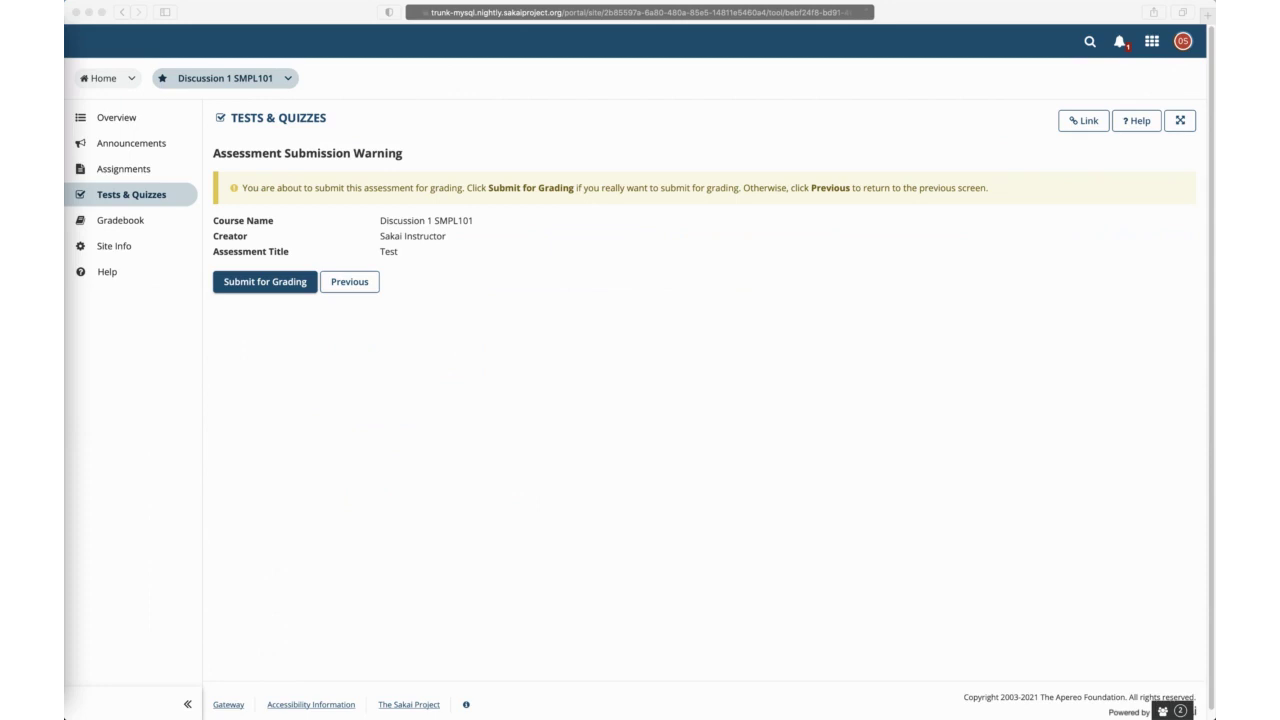
pyautogui.click(349, 282)
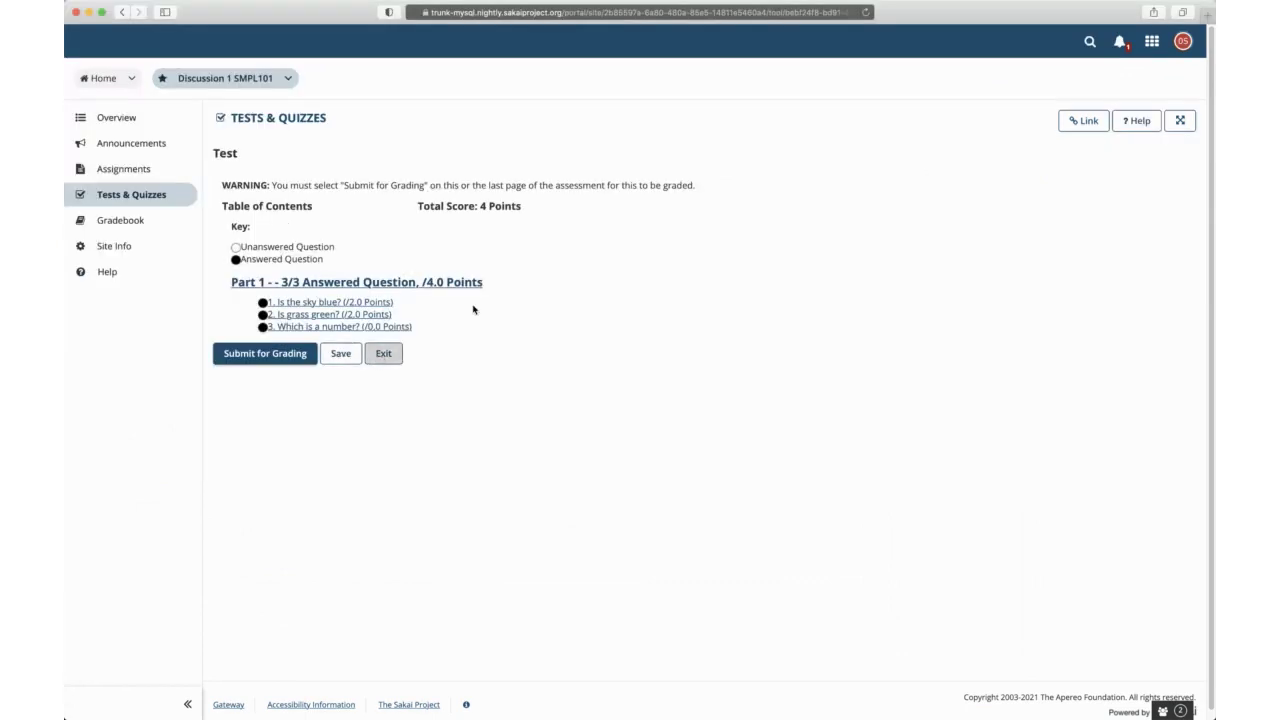
# Go through questions 1, 2 and 3 of Test, starting from the table of contents and jumping to question 2 through Question Progress
pyautogui.click(359, 303)
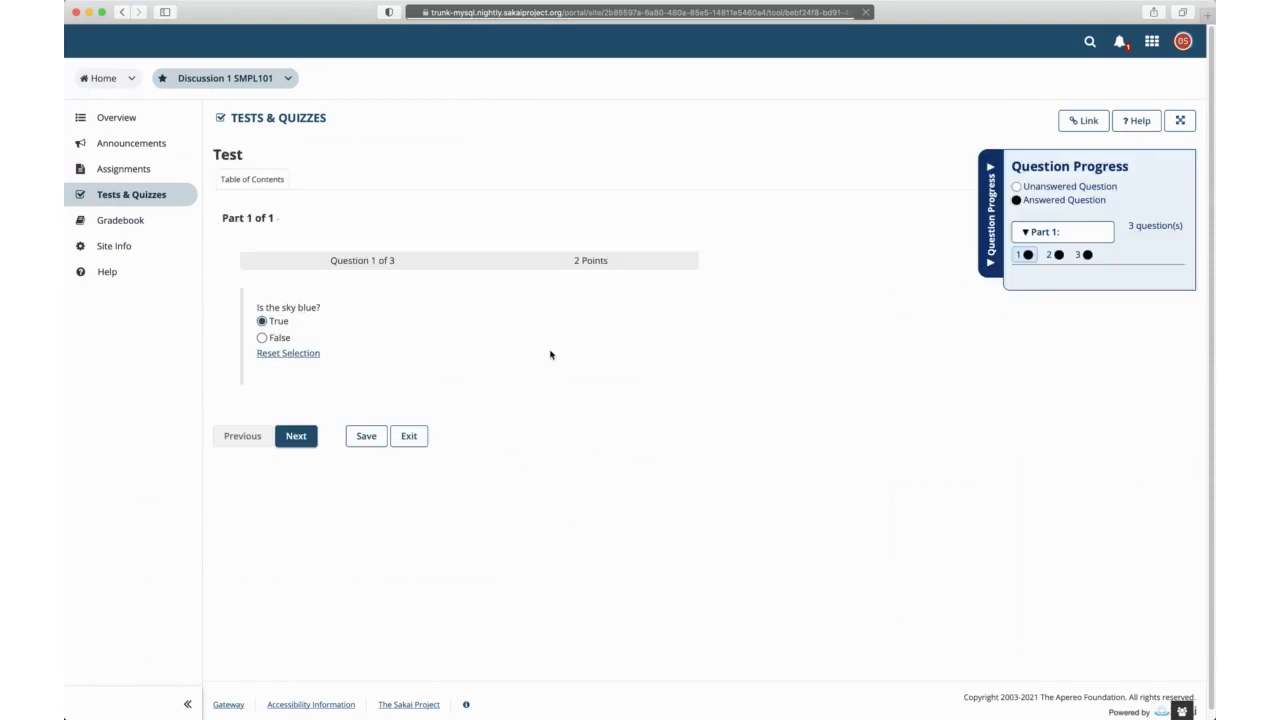
pyautogui.click(1054, 257)
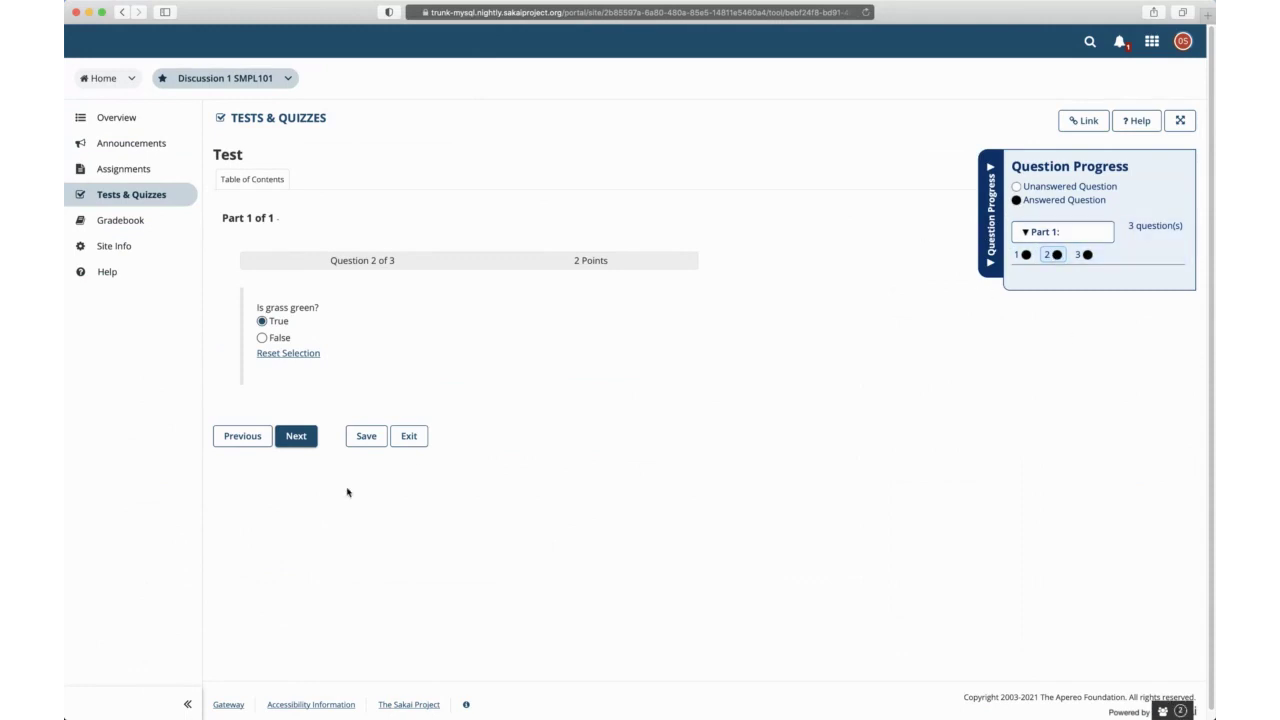
pyautogui.click(311, 444)
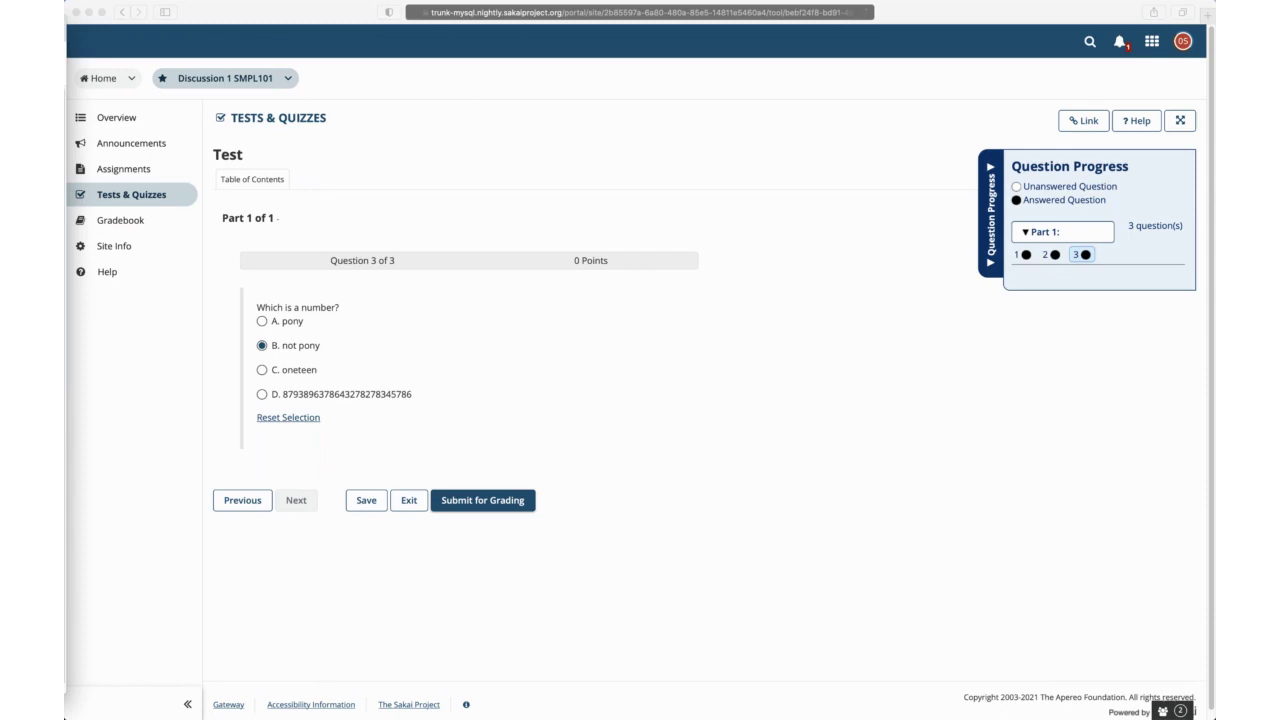
# Begin the Test 2 assessment in the Discussion 1 SMPL101 site
pyautogui.click(346, 122)
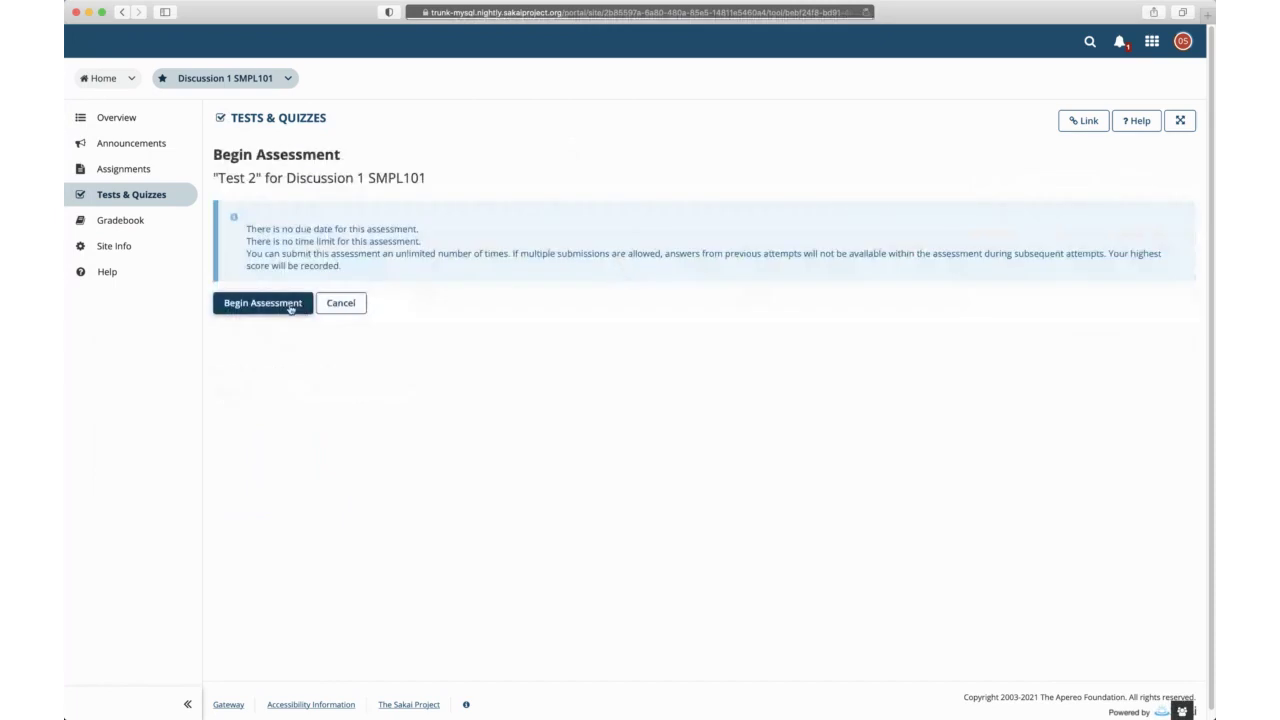
pyautogui.click(289, 305)
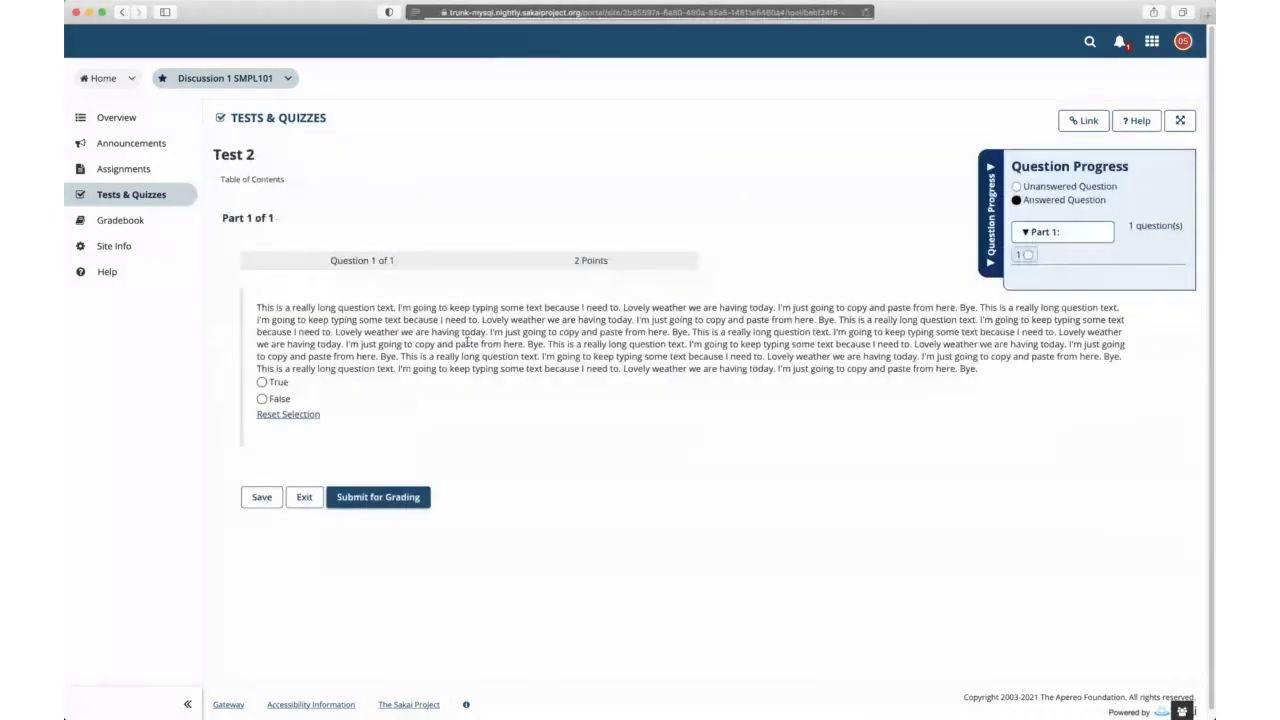
# Check how Test 2's long question text appears in the table of contents, and return to the question from there
pyautogui.click(252, 179)
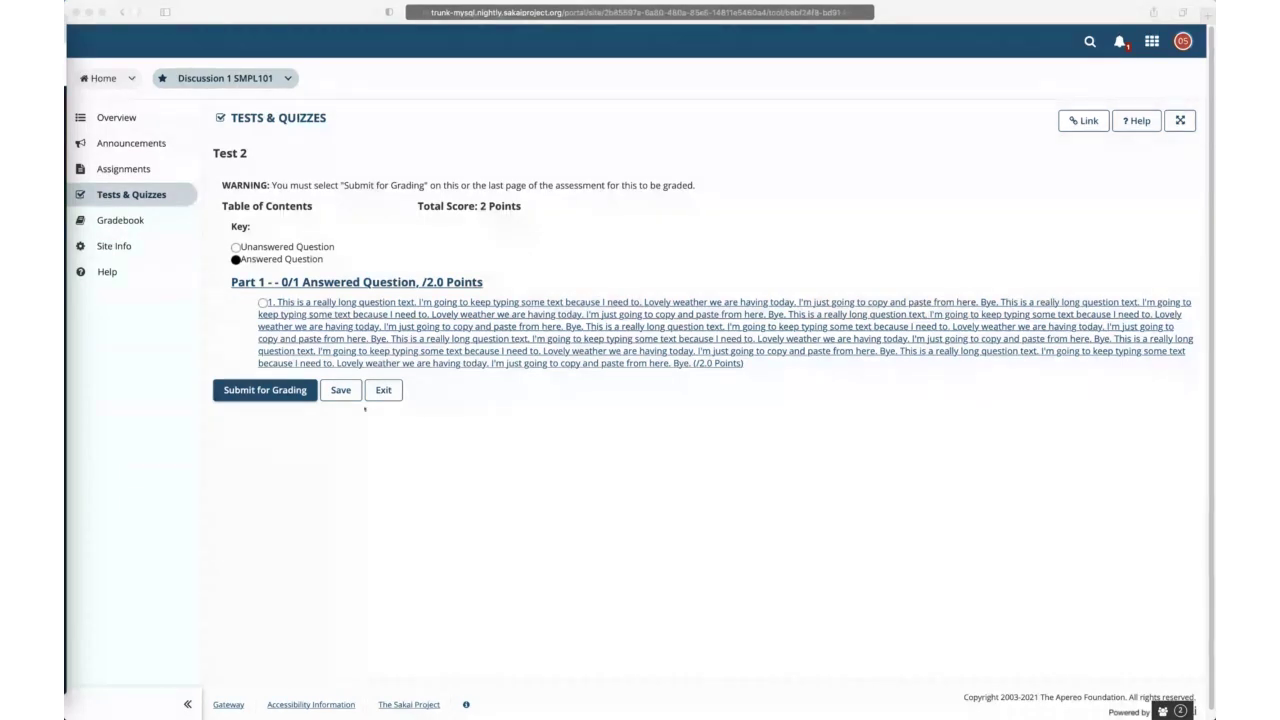
pyautogui.click(340, 298)
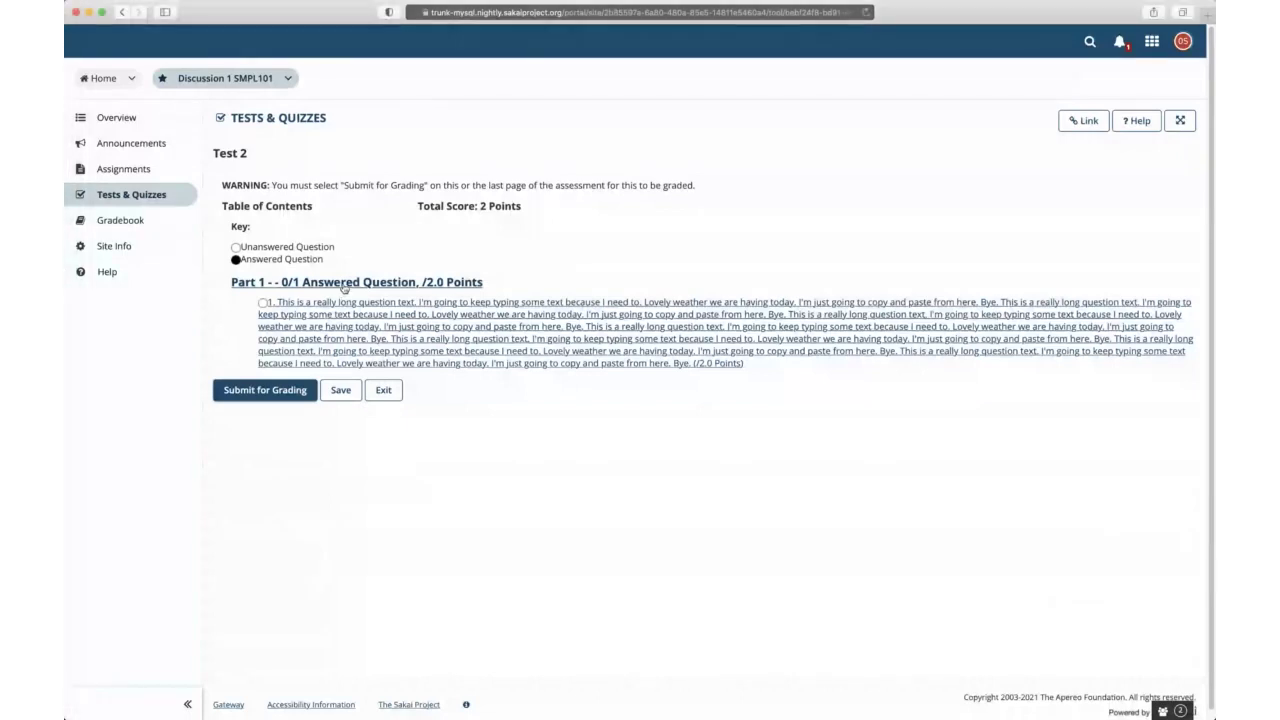
pyautogui.click(390, 314)
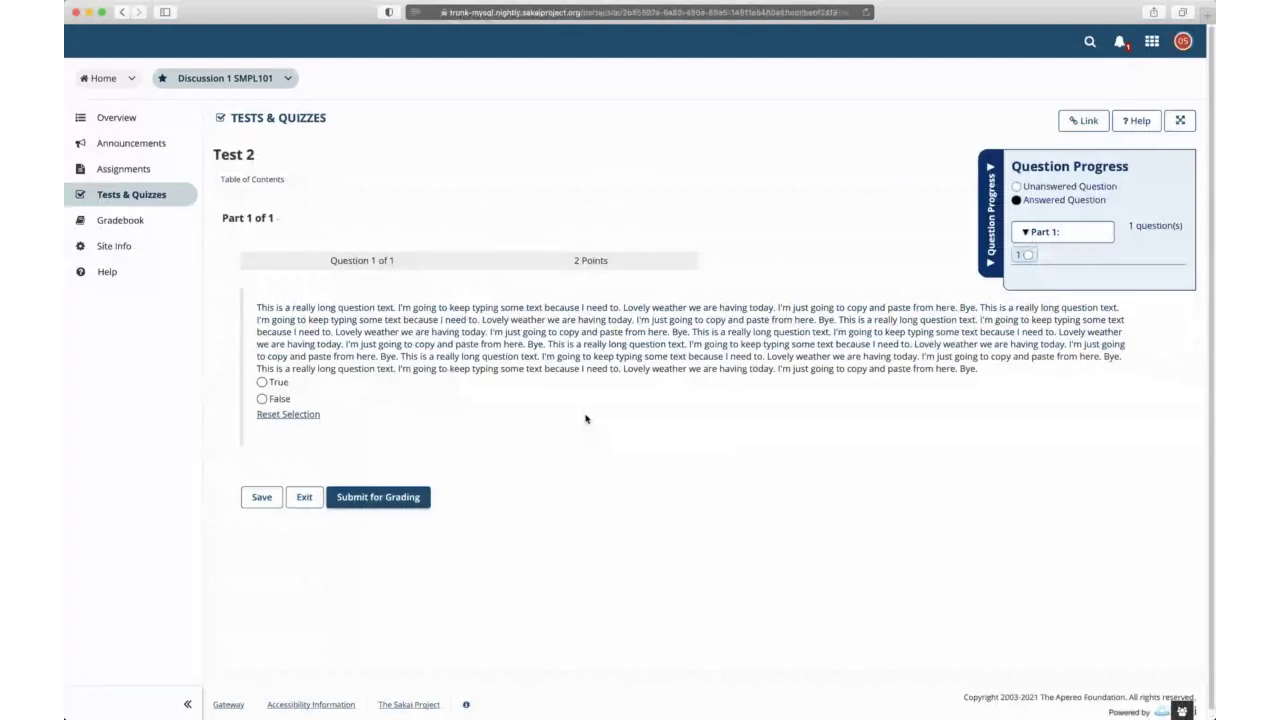
# Request submission of Test 2 for grading, and switch away from the Moodle confirmation page image in Preview
pyautogui.click(414, 497)
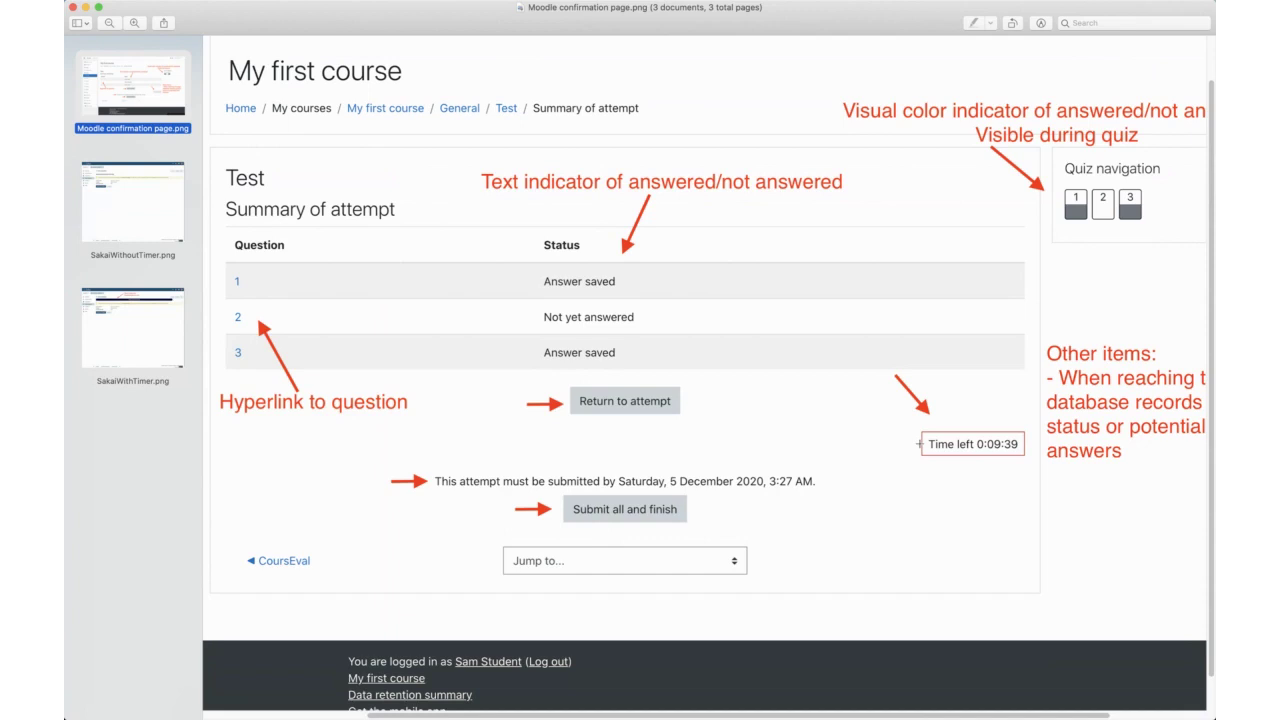
pyautogui.press('super+Tab')
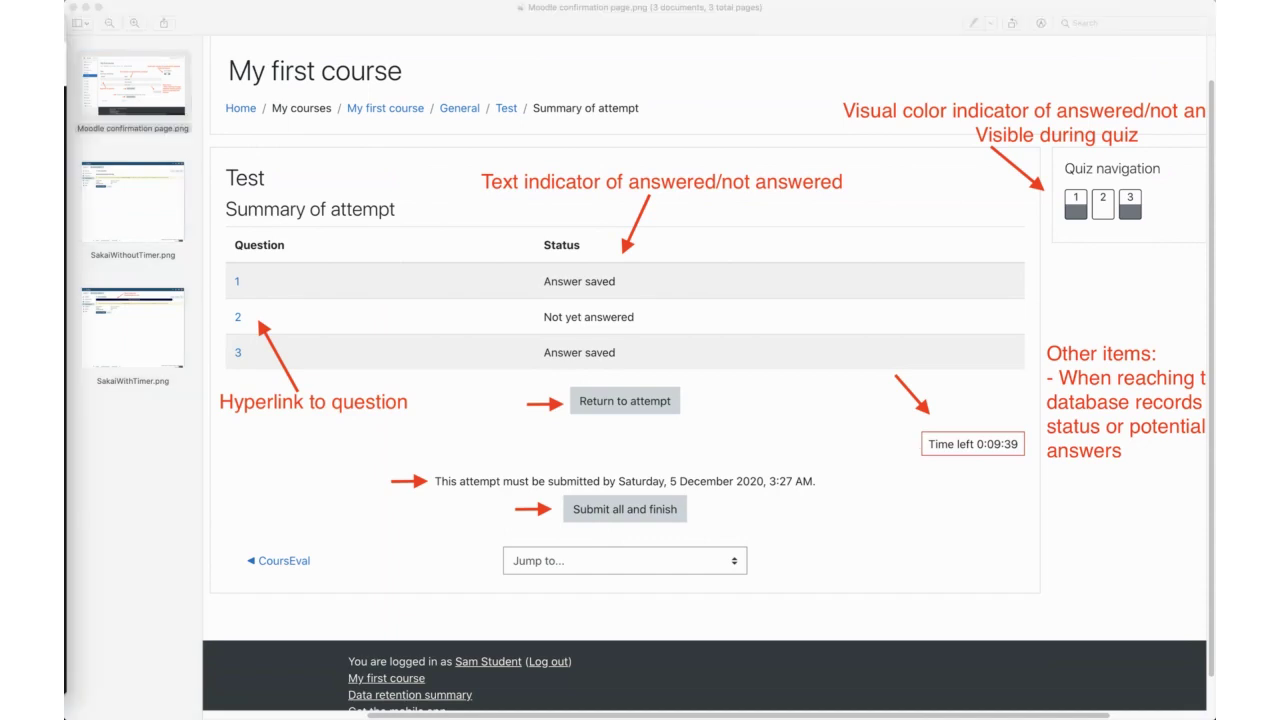